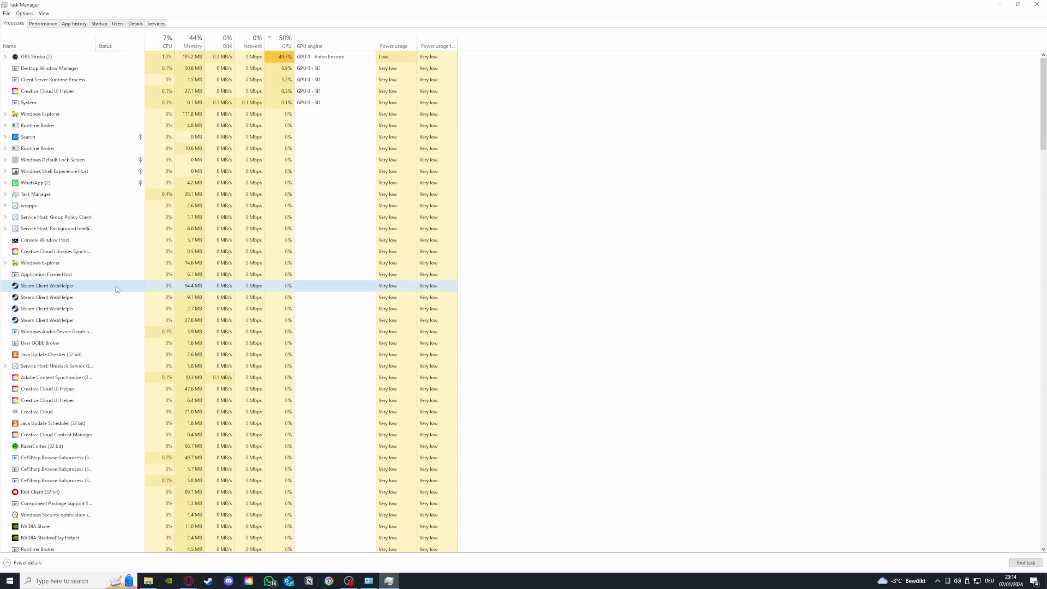
End the selected Steam Client WebHelper process that uses the most memory among the Steam helpers.
right_click(116, 289)
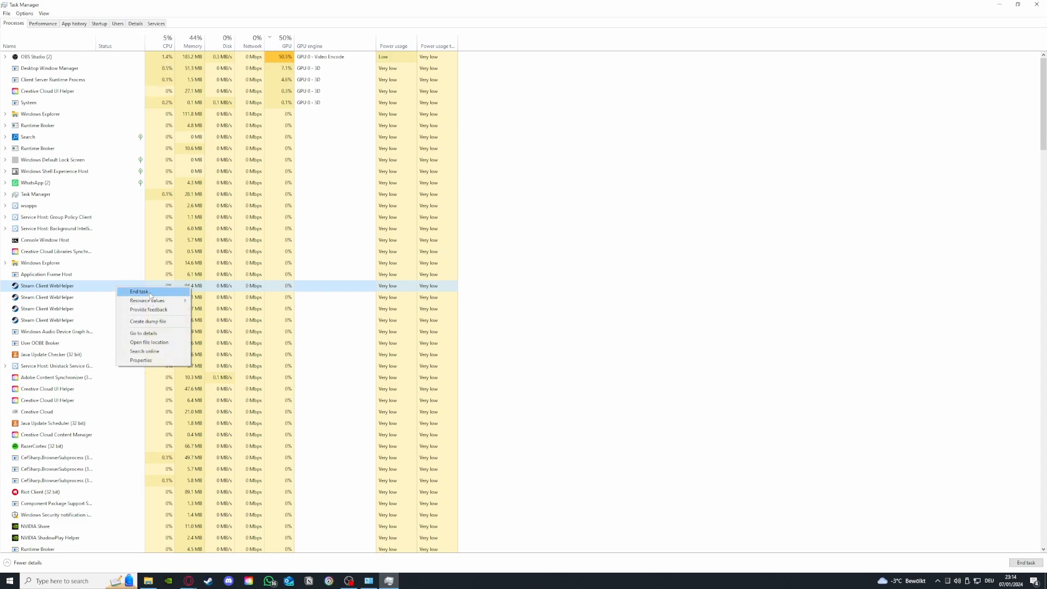
left_click(150, 295)
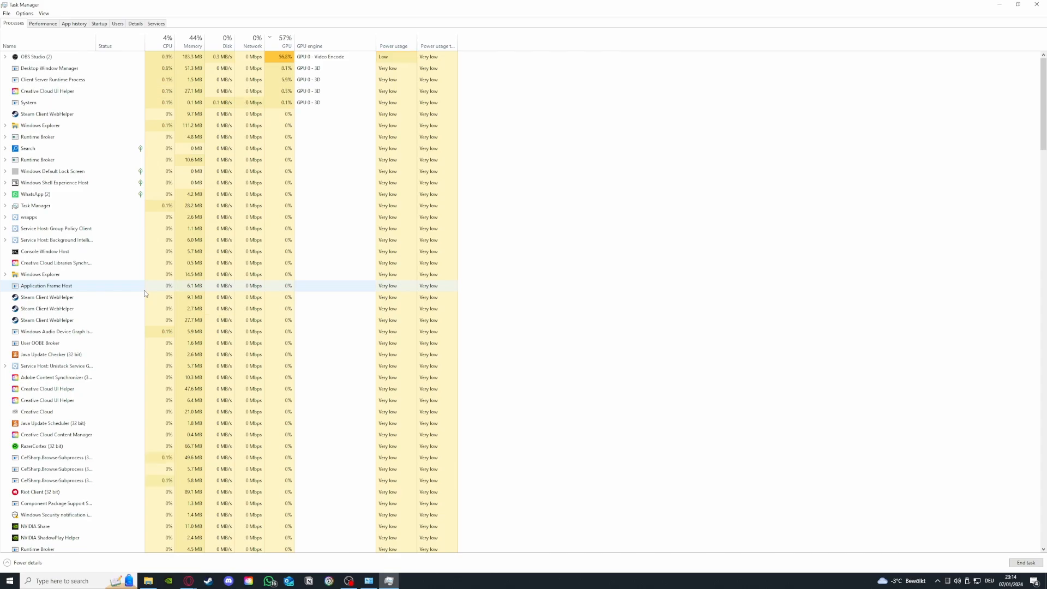
Check the performance graphs for the CPU and the GPU.
left_click(55, 25)
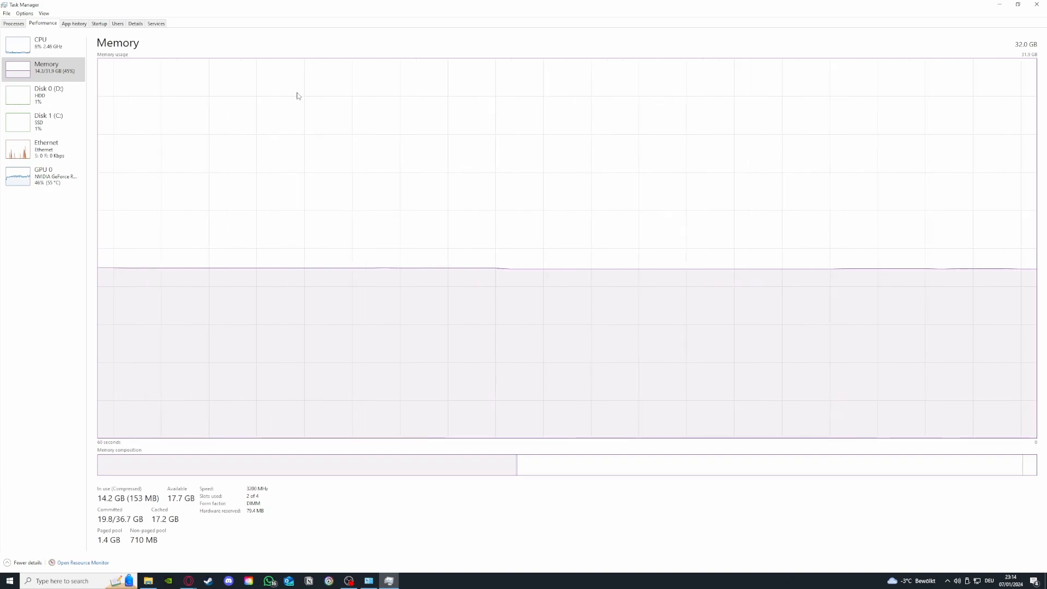
left_click(39, 57)
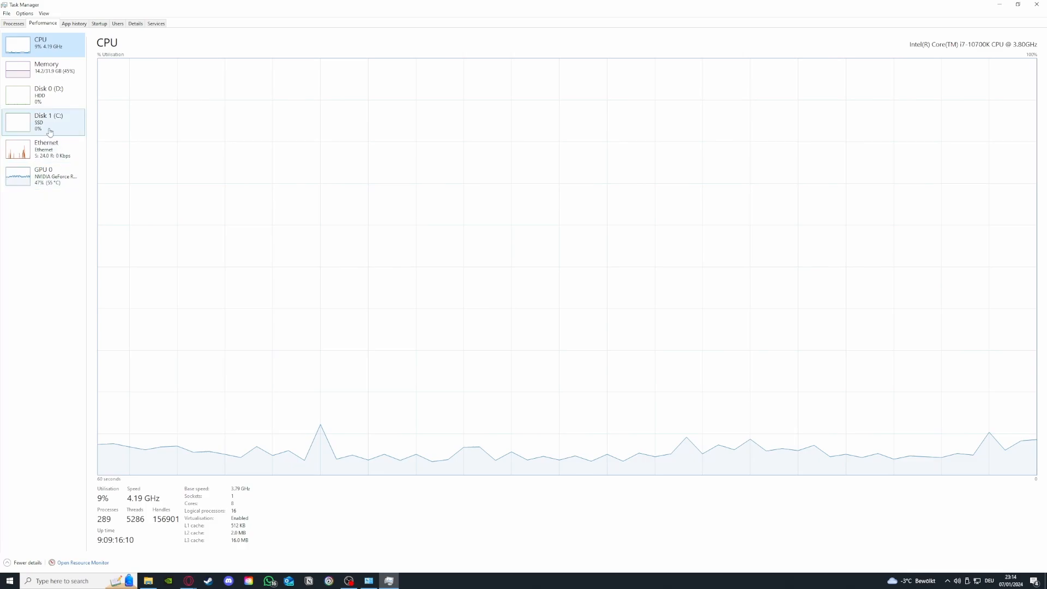
left_click(43, 176)
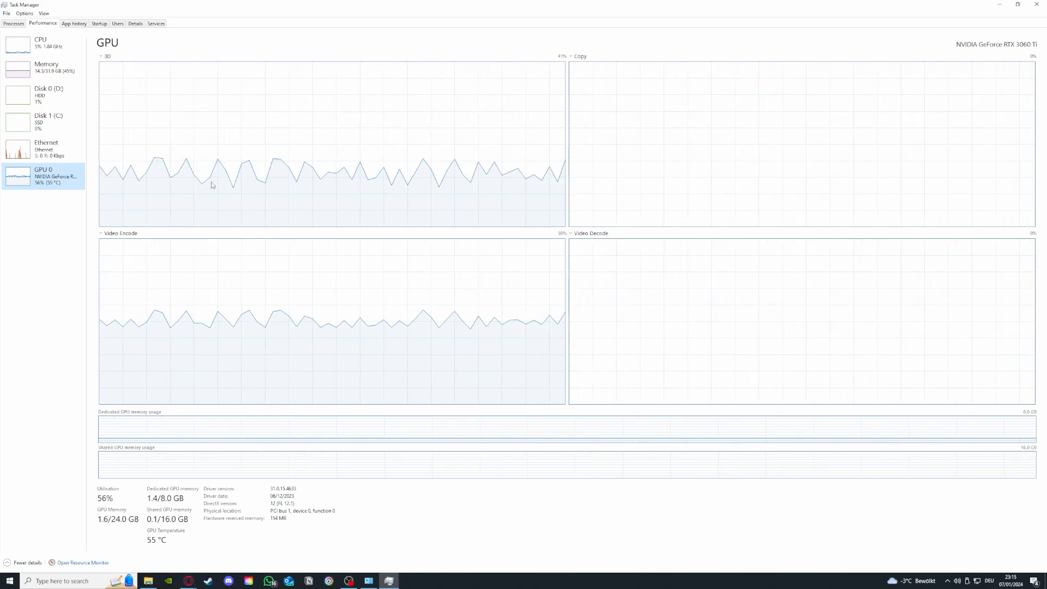
Look through the list of running processes for resource-heavy programs.
left_click(12, 24)
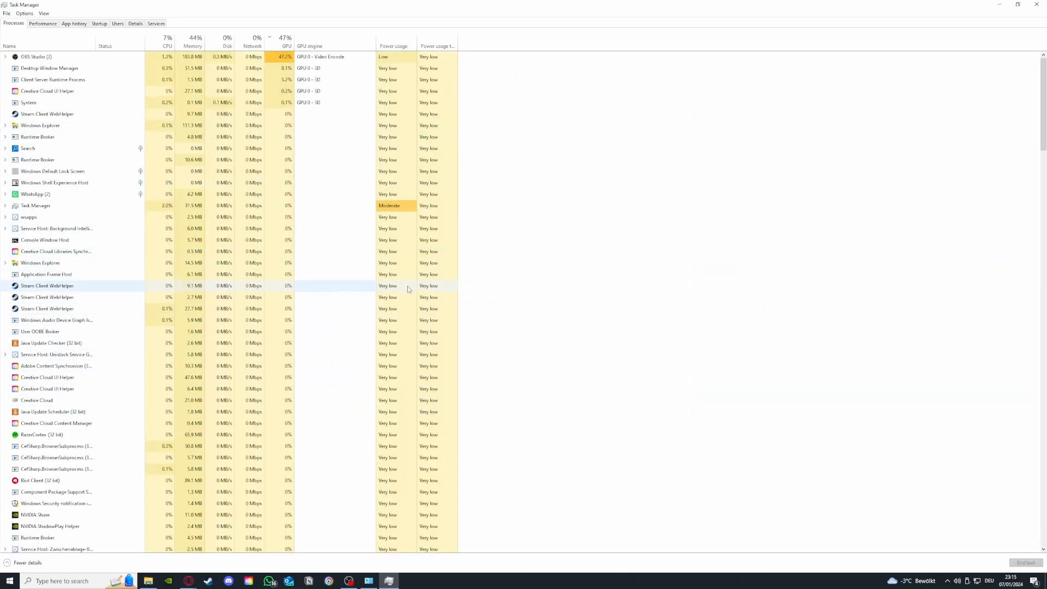
scroll(113, 301, "down", 2)
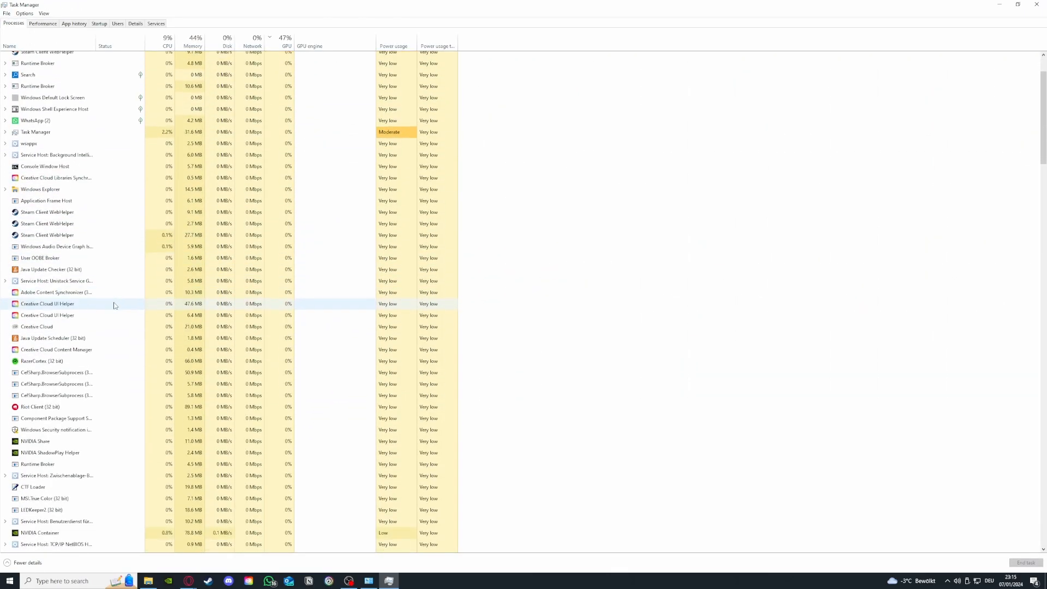
scroll(125, 304, "up", 2)
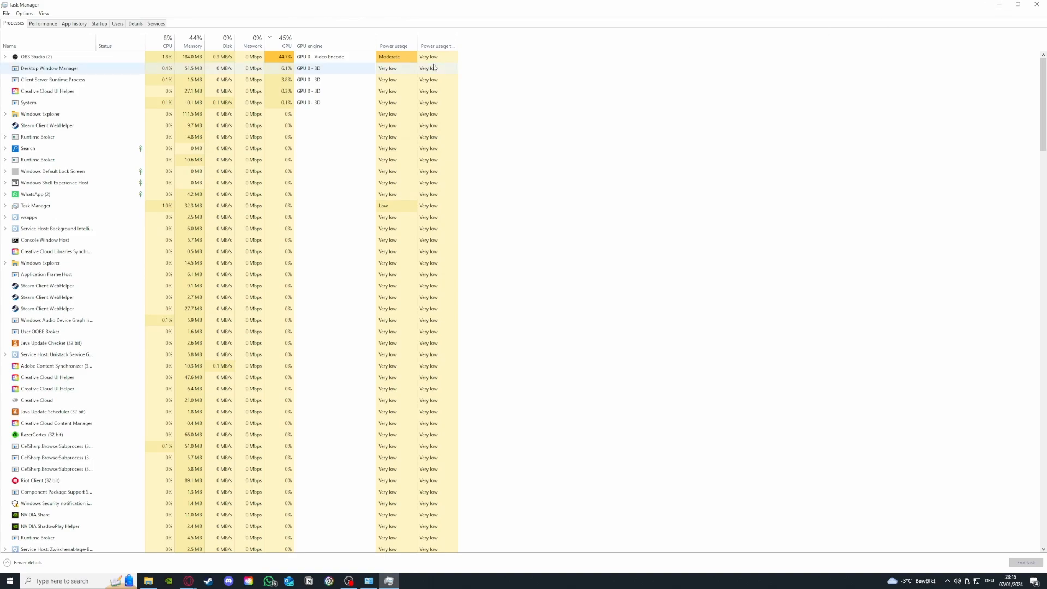
Show the list of startup programs and bring up the available actions for Parsec.
left_click(75, 23)
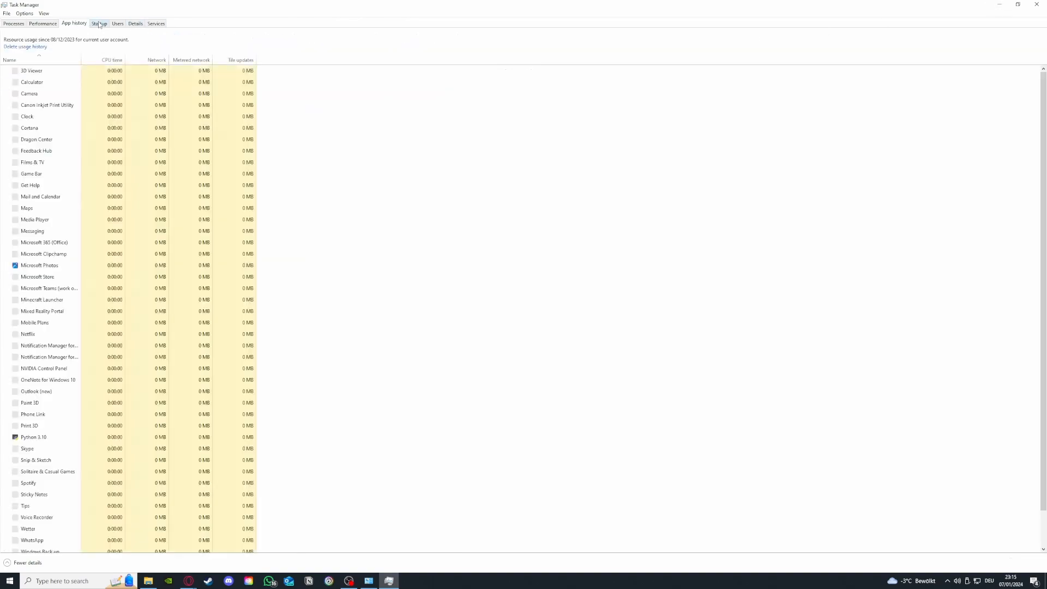
left_click(99, 23)
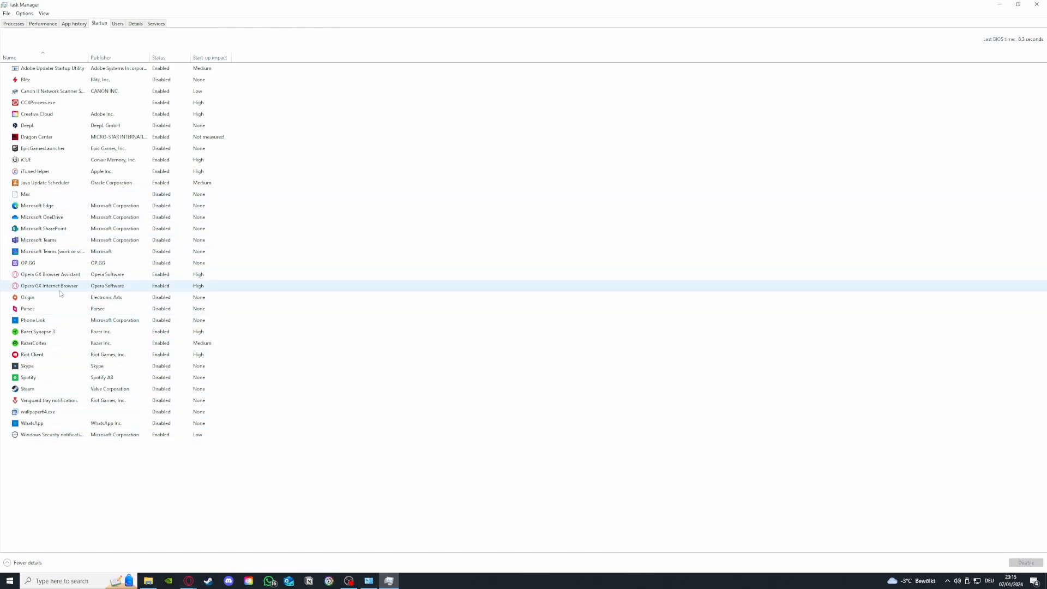
left_click(55, 309)
right_click(68, 310)
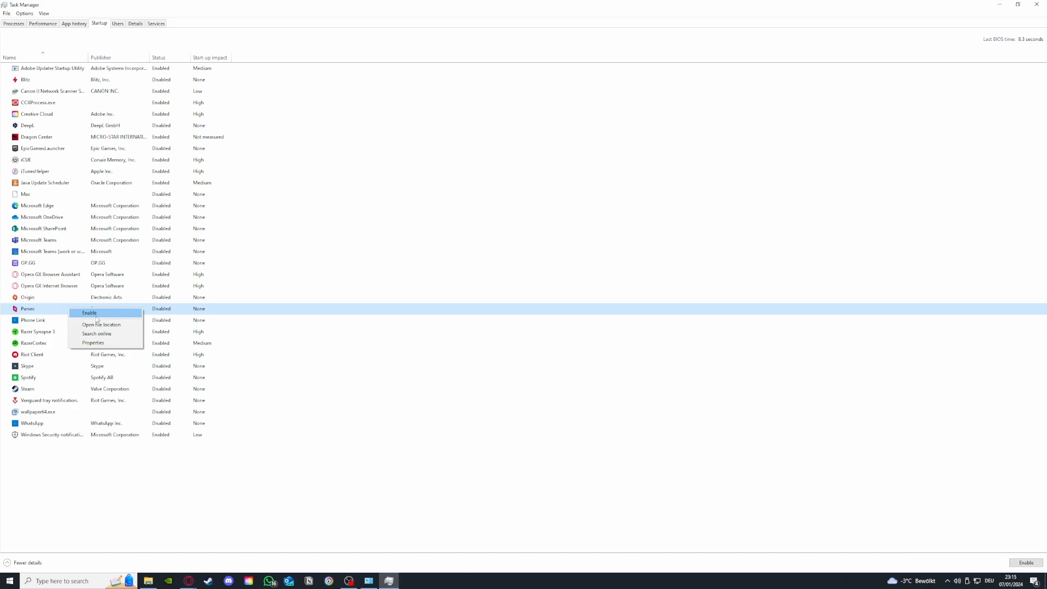
Bring up the startup actions for iCUE, including Disable, and close Task Manager.
left_click(98, 162)
right_click(62, 163)
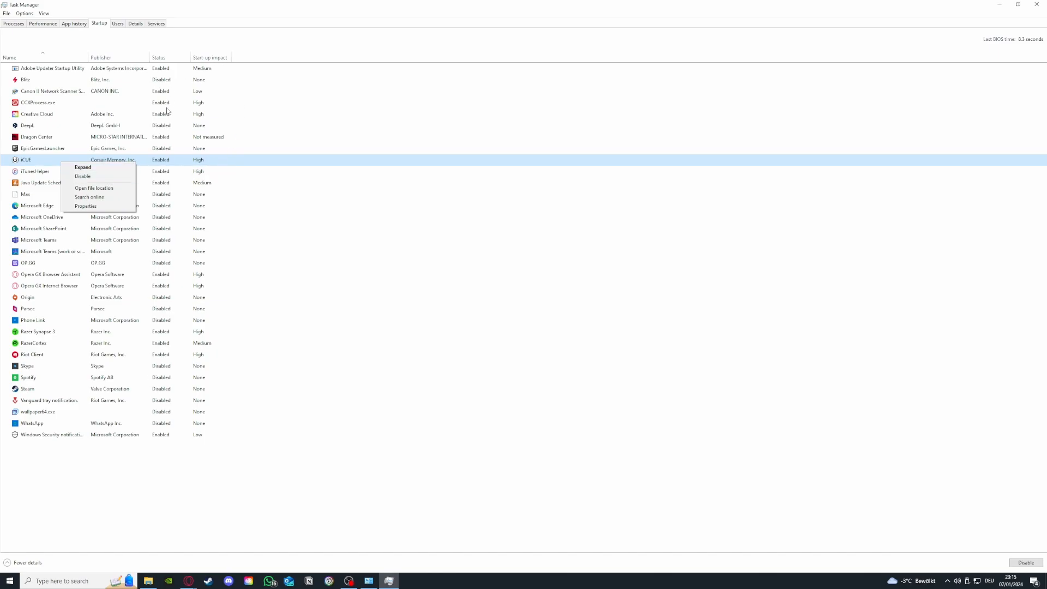
left_click(111, 176)
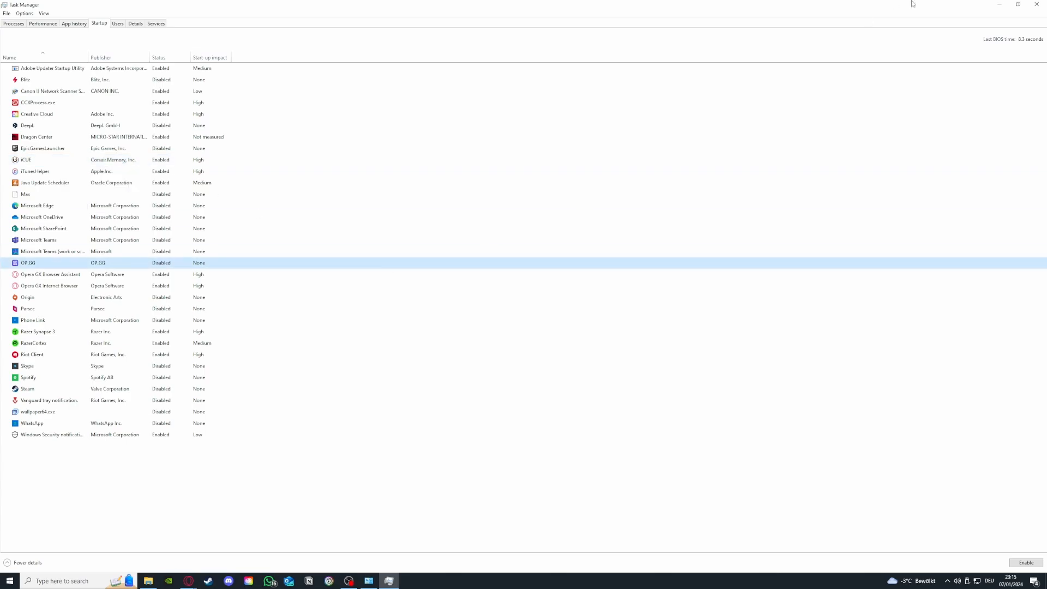
left_click(1037, 4)
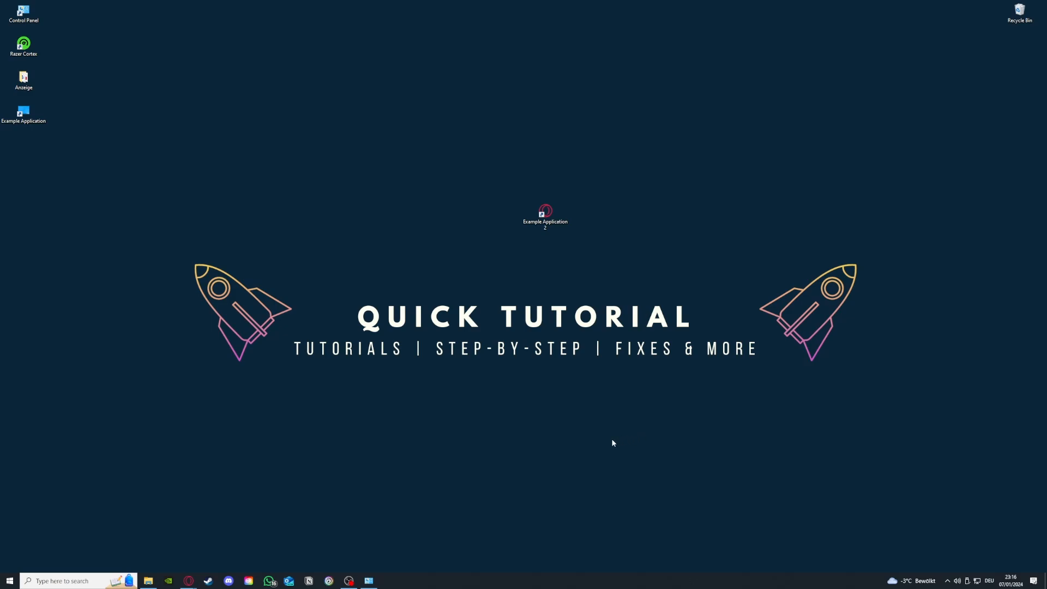
Reopen Task Manager and enlarge its window so the GPU and power usage columns fit.
right_click(476, 587)
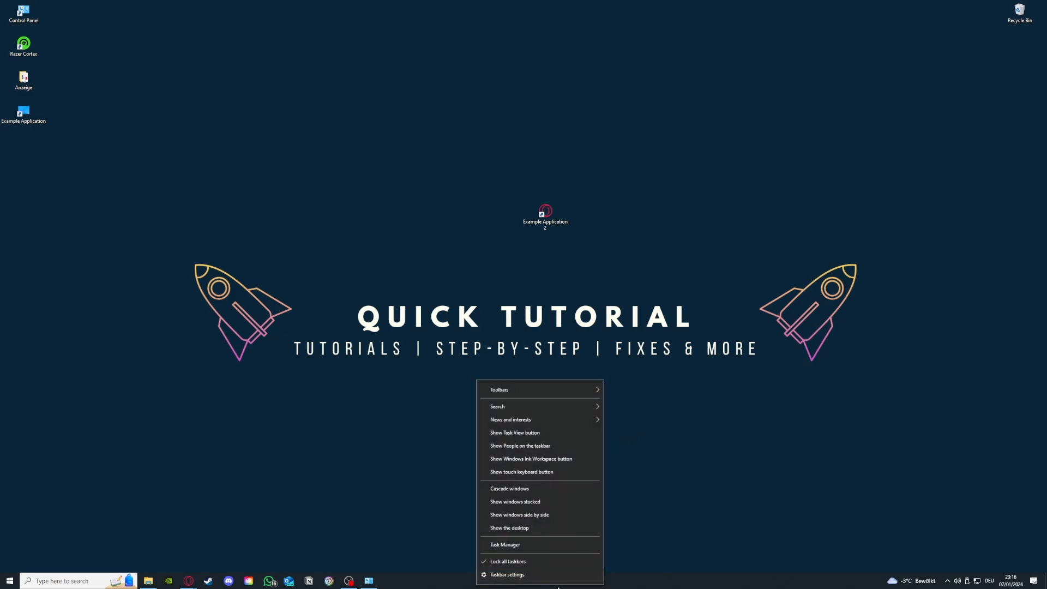
left_click(511, 545)
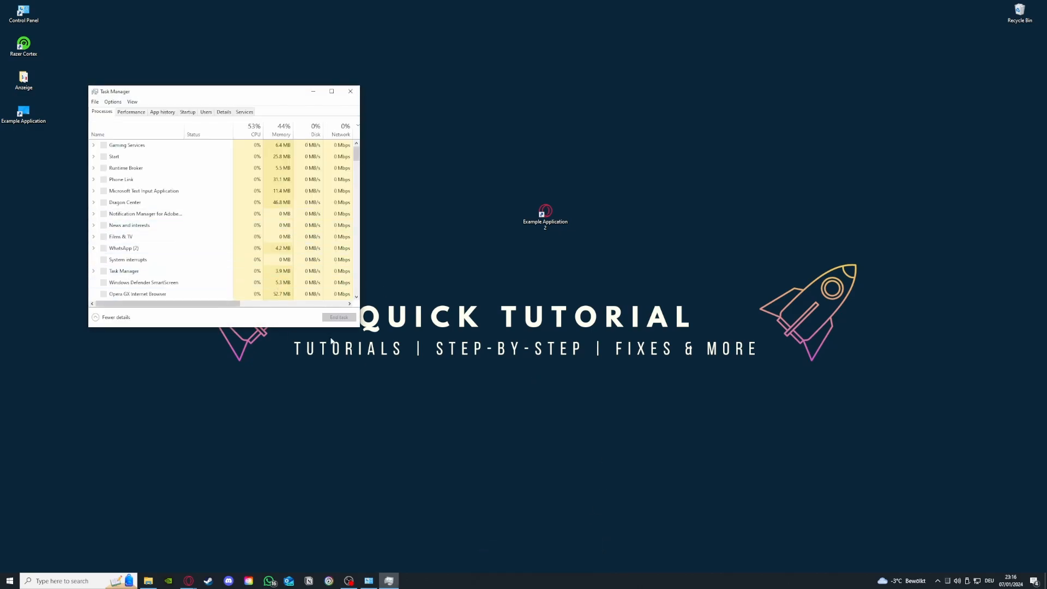
left_click_drag(355, 328, 681, 466)
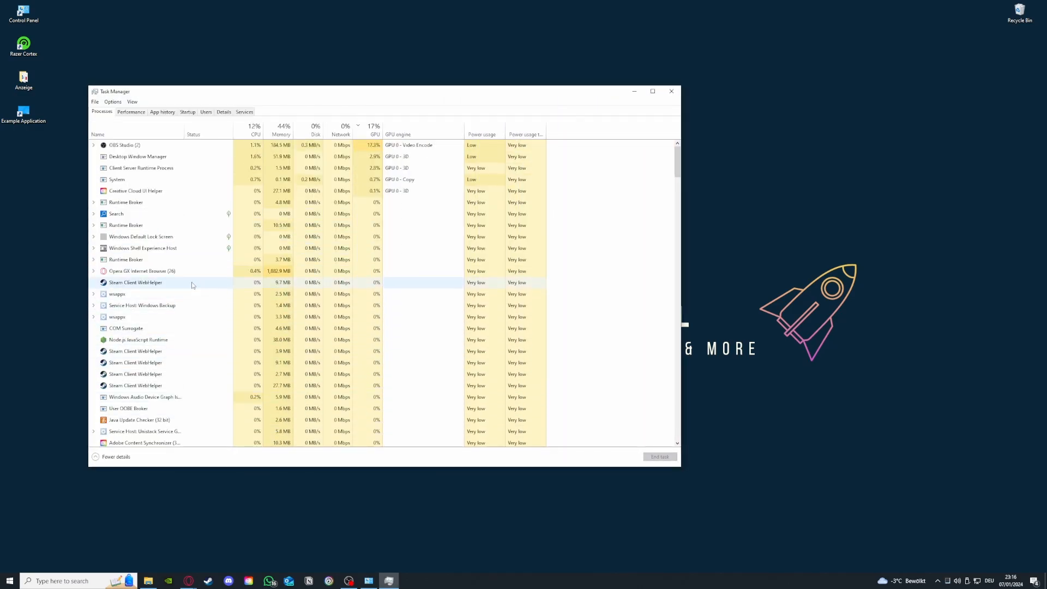
Go through the individual Steam Client WebHelper processes in the list and close Task Manager.
left_click(229, 283)
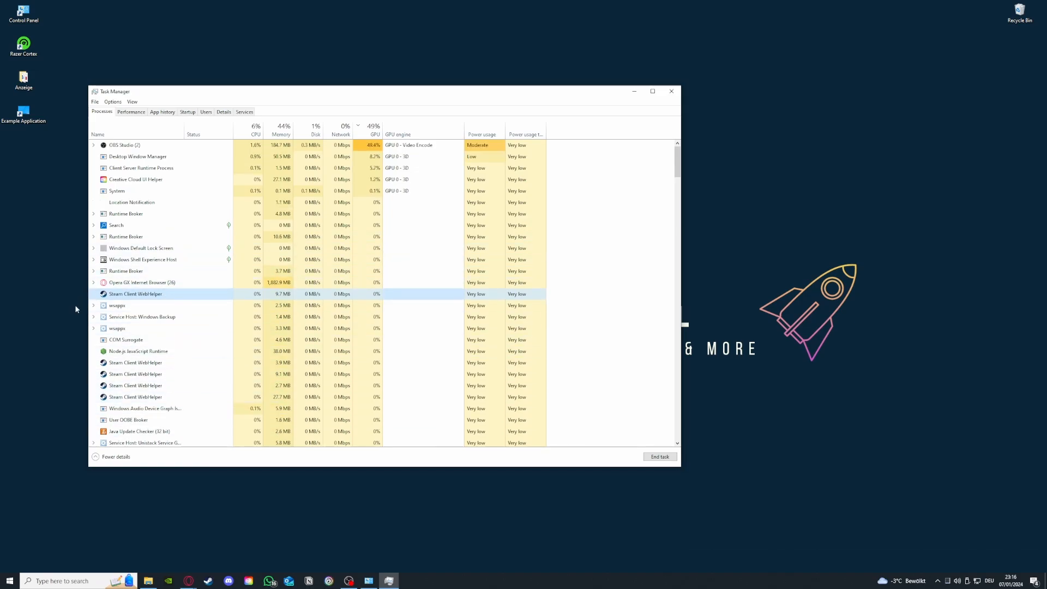
scroll(115, 371, "down", 3)
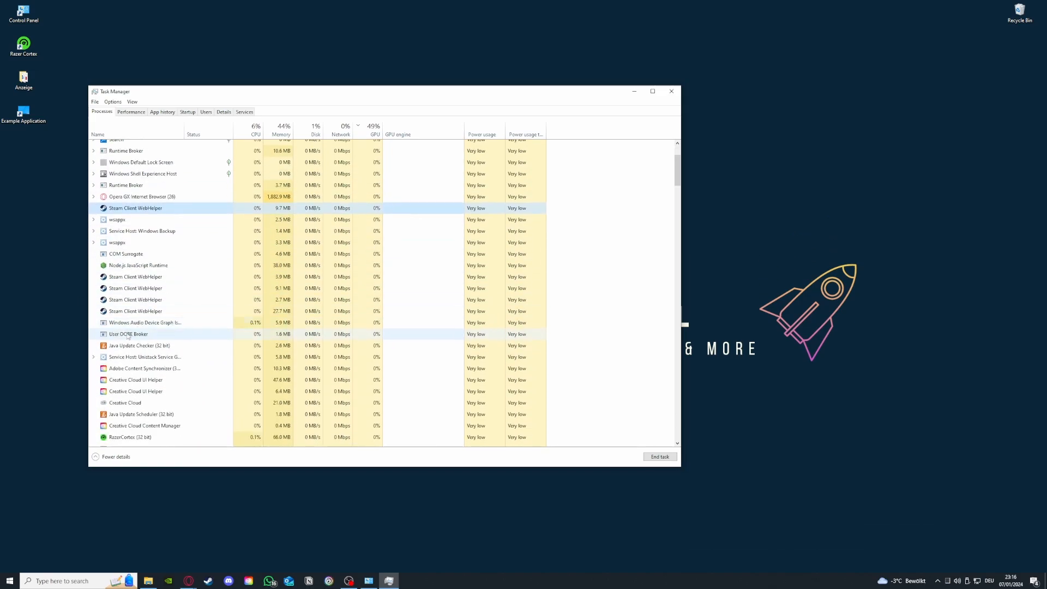
left_click(125, 274)
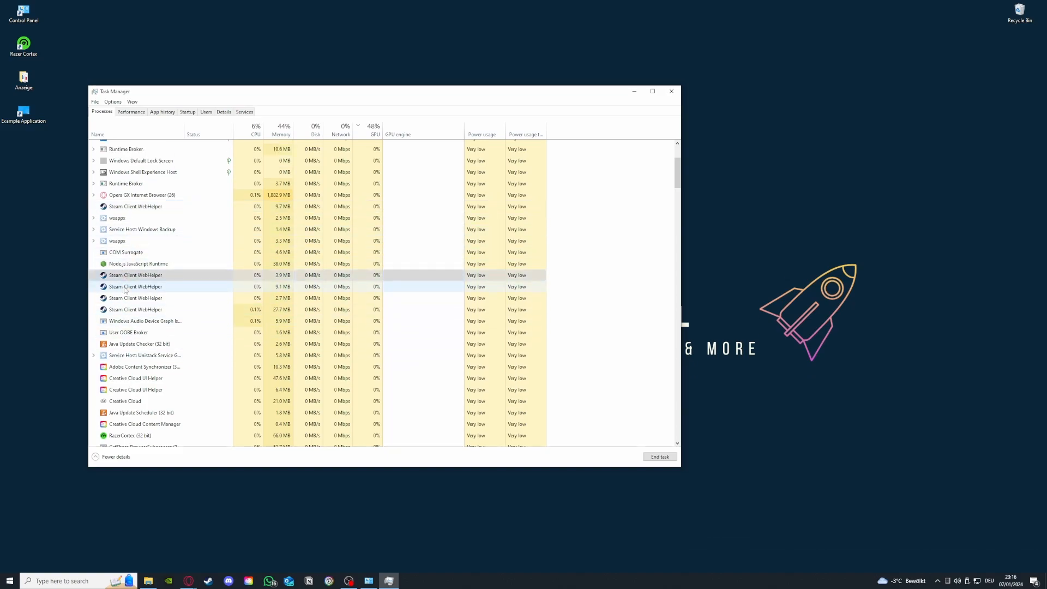
left_click(126, 286)
left_click(129, 299)
left_click(130, 312)
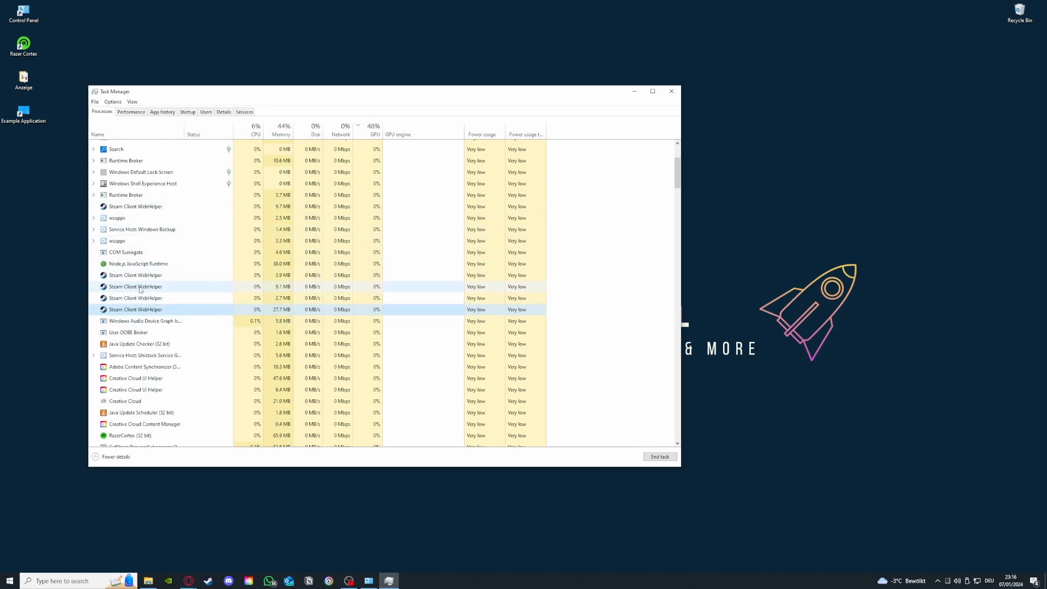
left_click(670, 89)
left_click(670, 89)
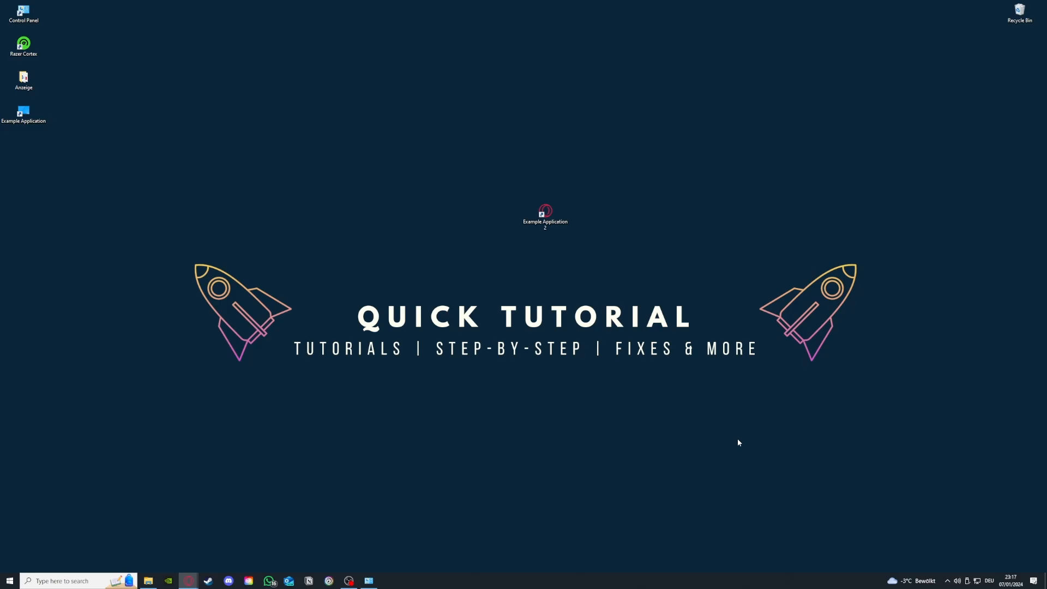
Open Administrative Tools from the System and Security page and move its window clear of the Control Panel window.
left_click(368, 581)
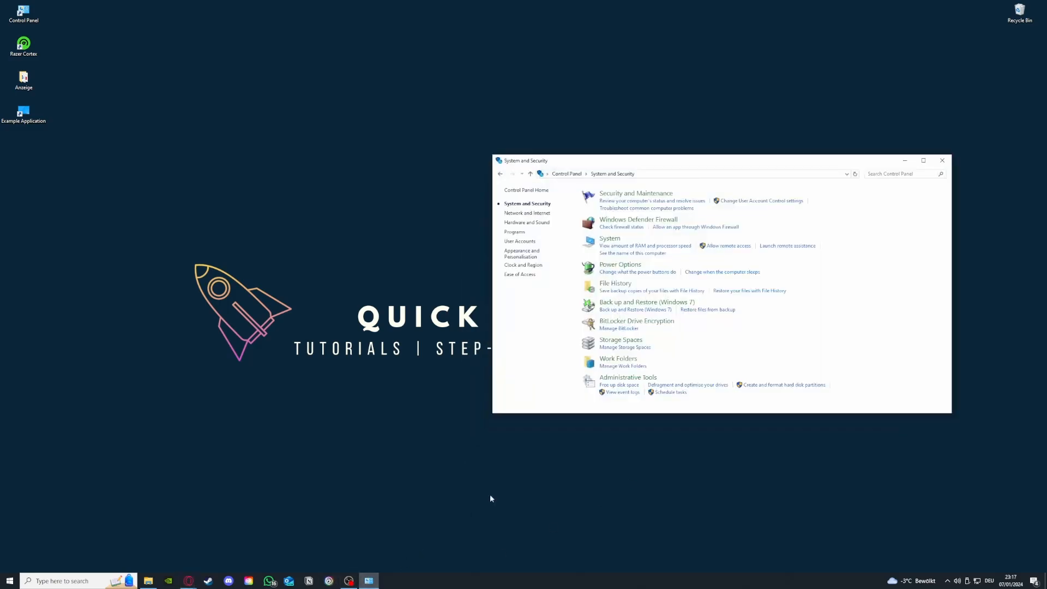
mouse_move(623, 384)
left_mouse_down()
mouse_move(491, 366)
mouse_move(614, 380)
left_mouse_up()
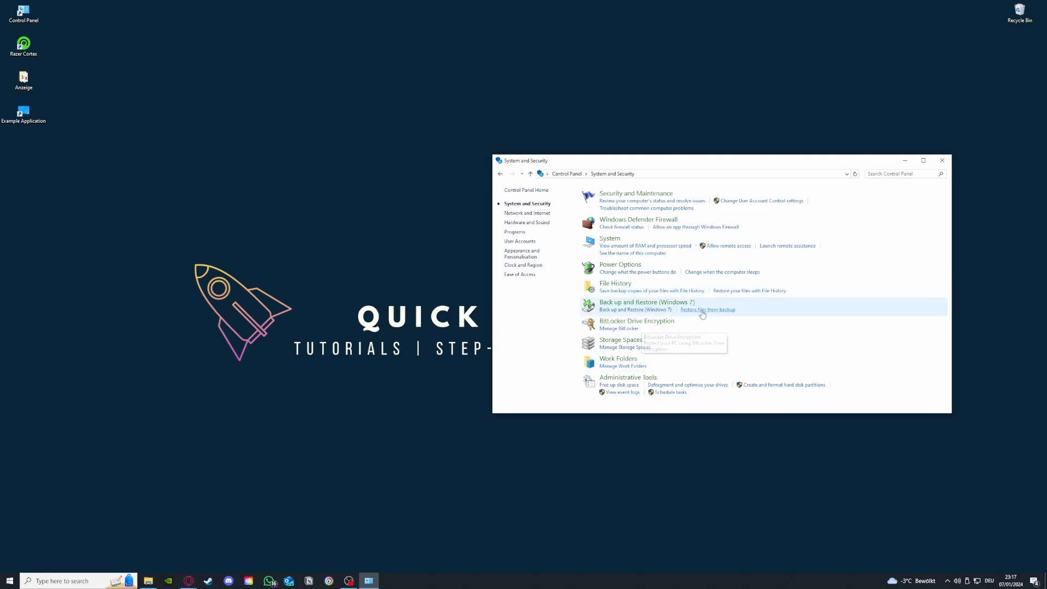
left_click(647, 379)
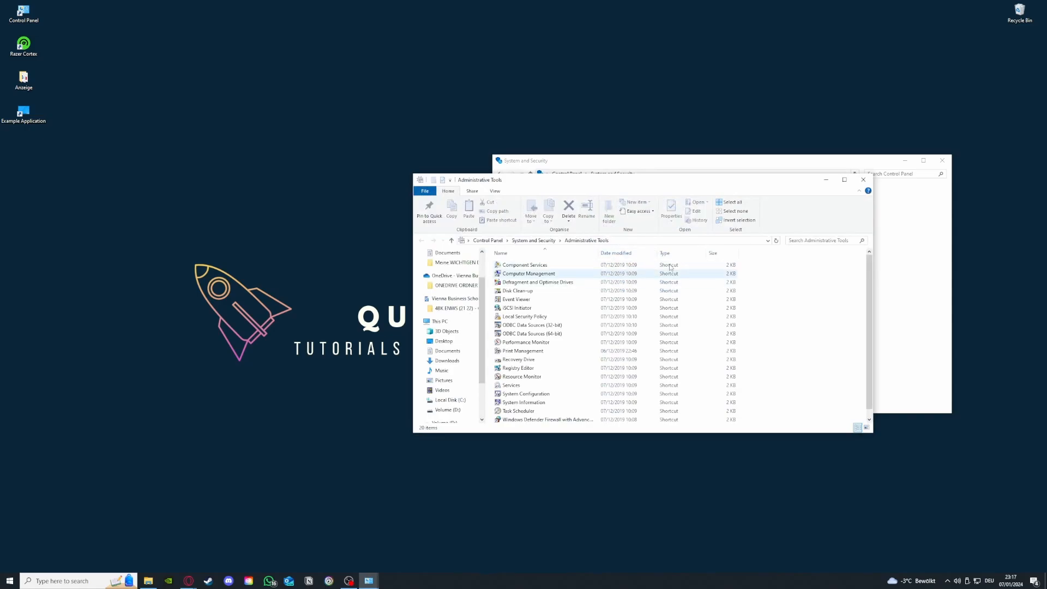
mouse_move(645, 179)
left_mouse_down()
mouse_move(299, 110)
mouse_move(256, 118)
left_mouse_up()
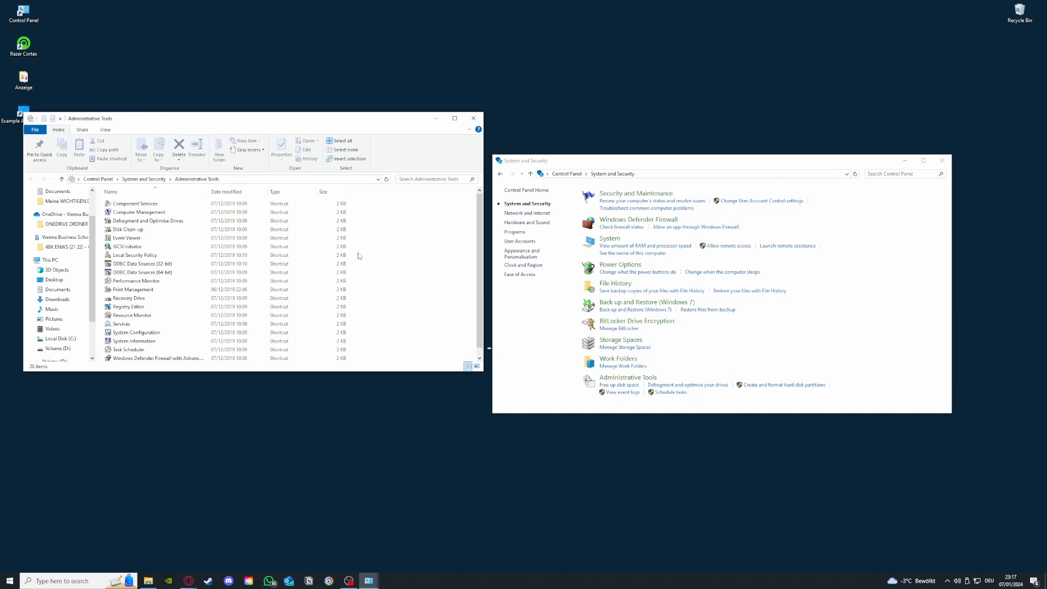
left_click(84, 581)
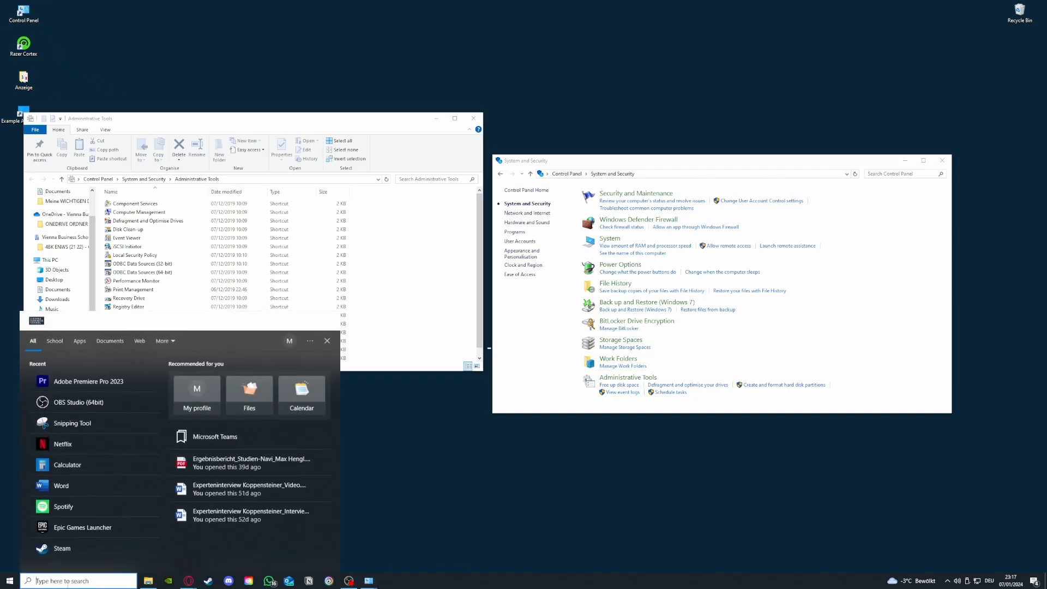
left_click(388, 480)
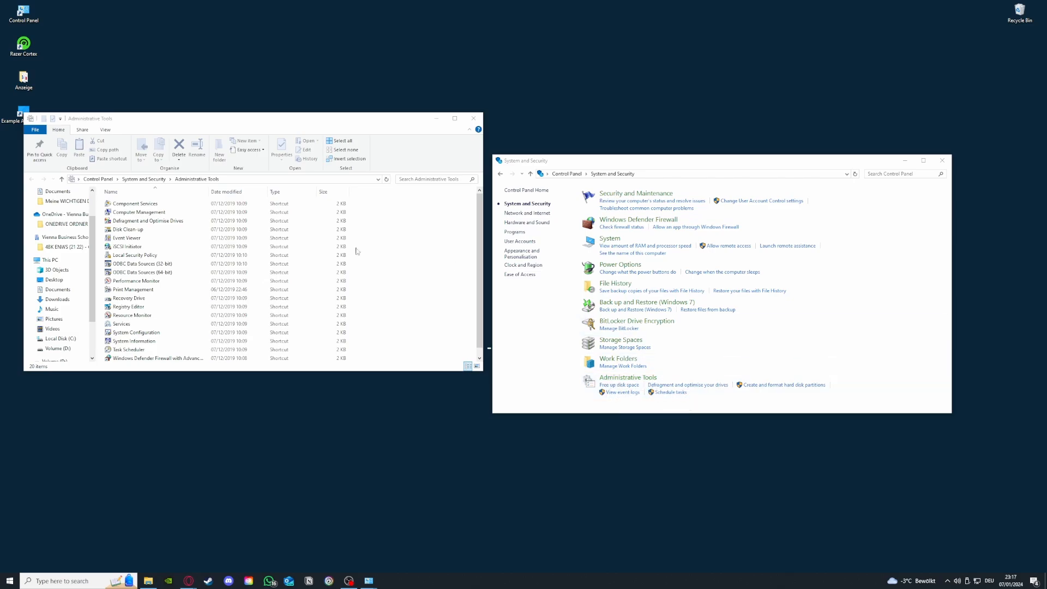
Select drive (C:) in Disk Clean-up, dismiss the drive selection, and close the Administrative Tools and System and Security windows.
double_click(128, 229)
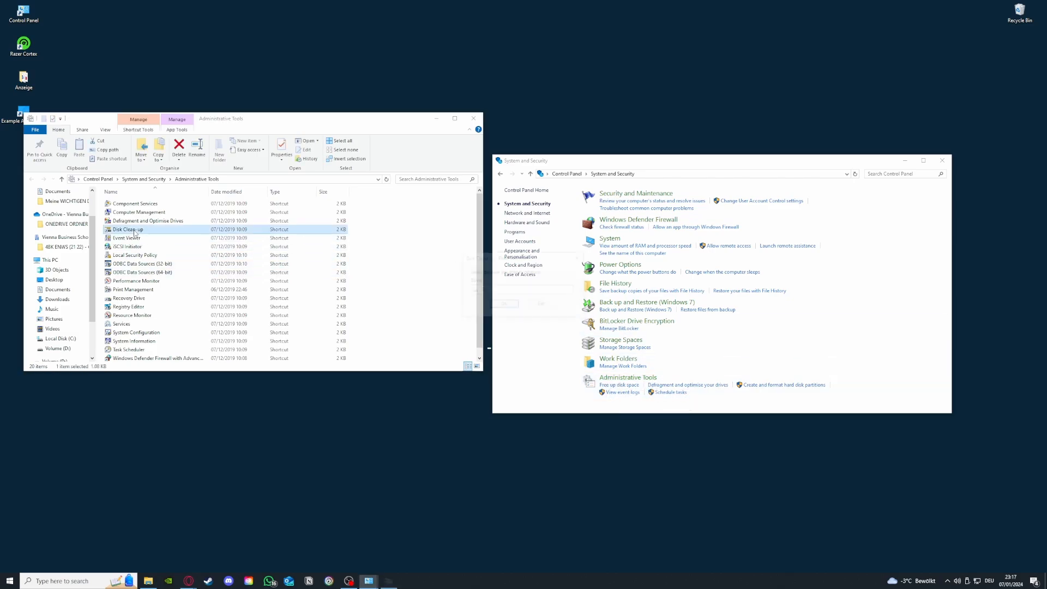
left_click(521, 291)
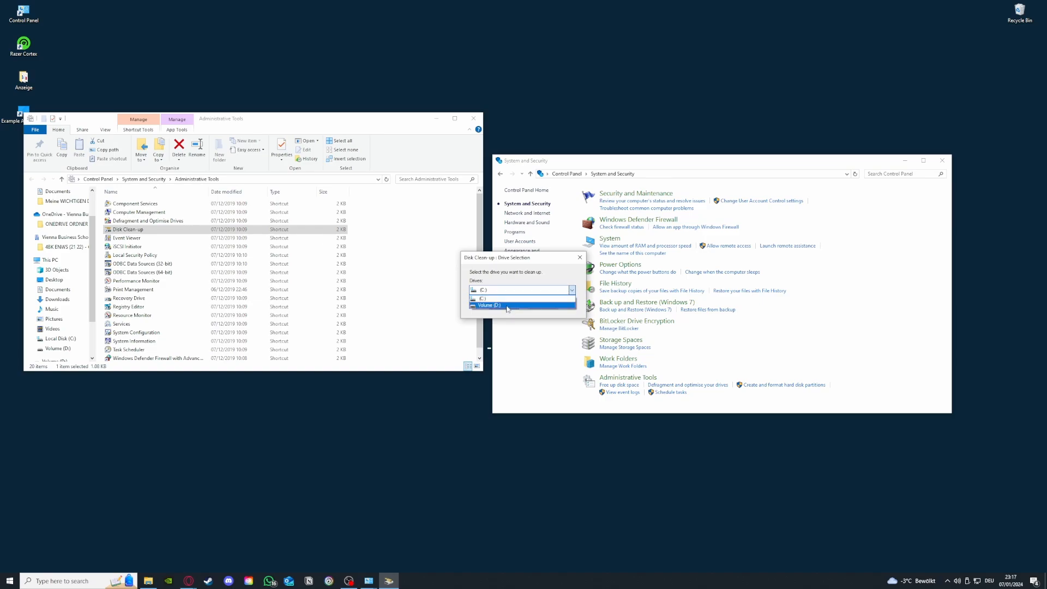
left_click(507, 298)
left_click(580, 260)
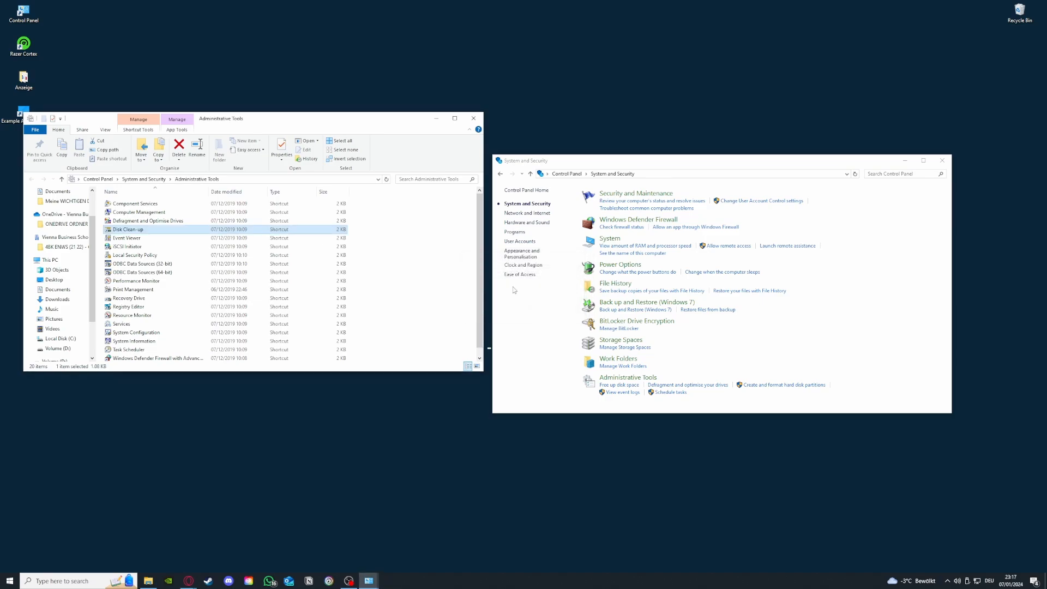
left_click(473, 118)
left_click(942, 160)
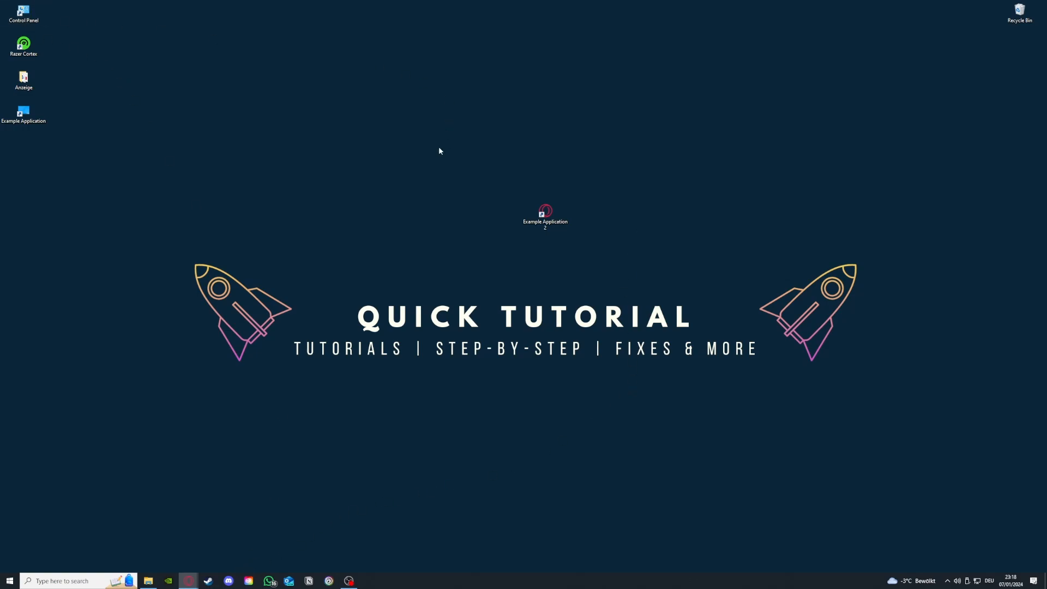
Open the list of installed programs from Control Panel and look through it down to the Microsoft entries.
double_click(39, 15)
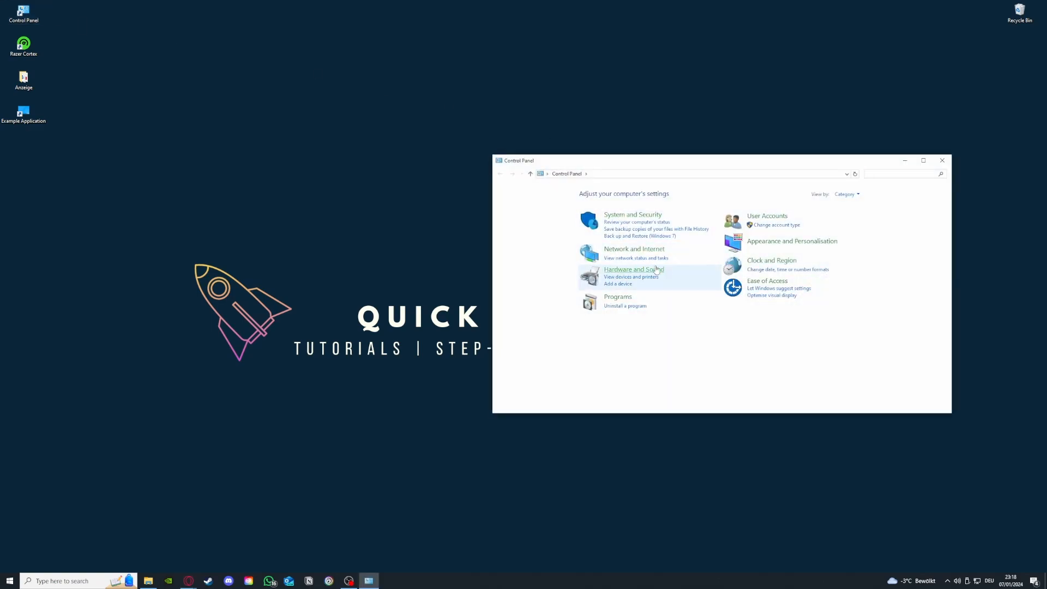
left_click(626, 311)
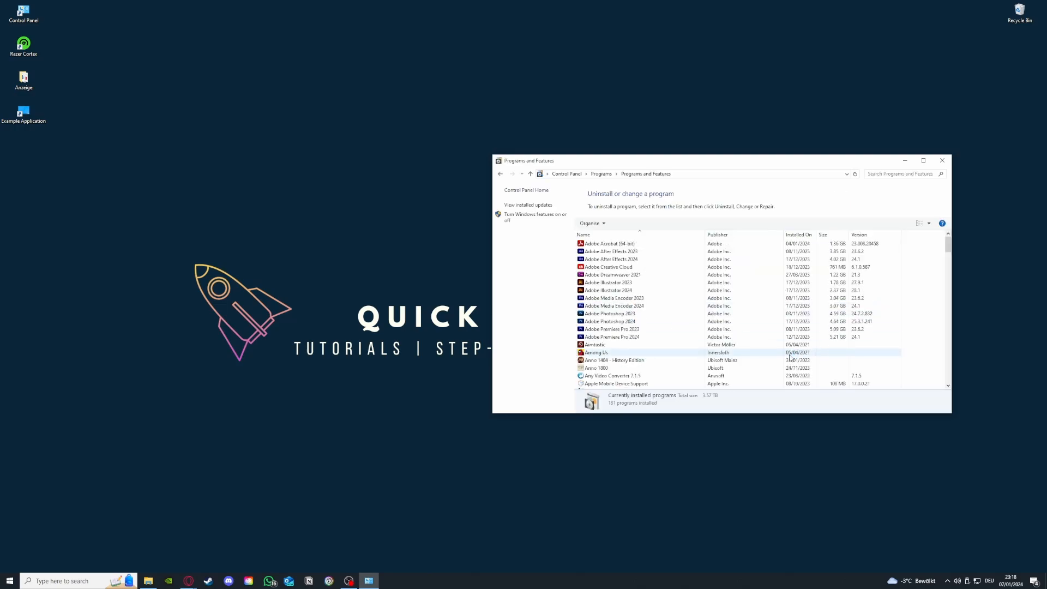
scroll(763, 344, "down", 15)
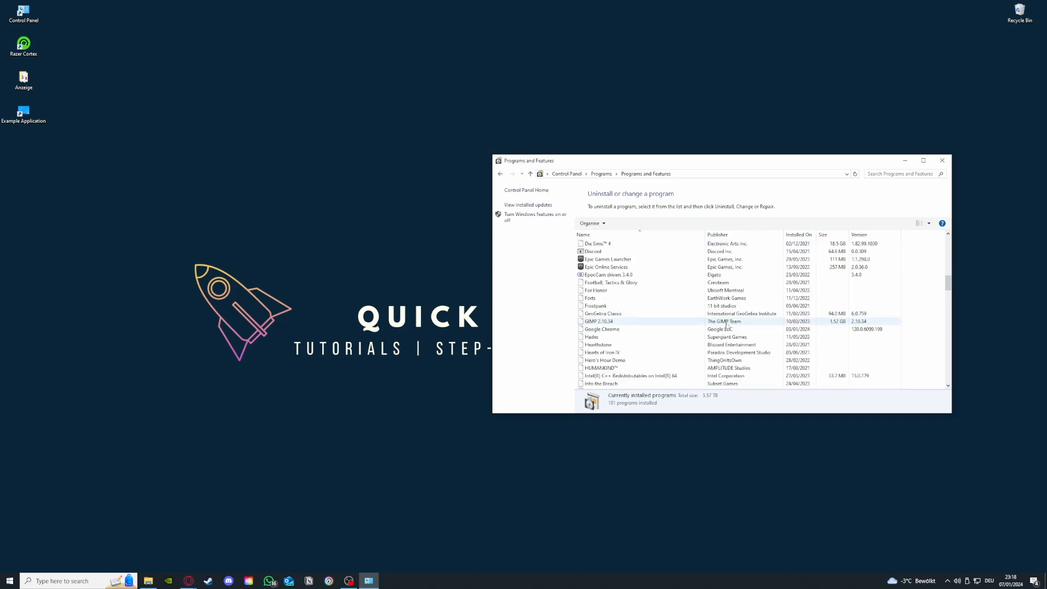
scroll(727, 326, "down", 12)
scroll(677, 331, "up", 6)
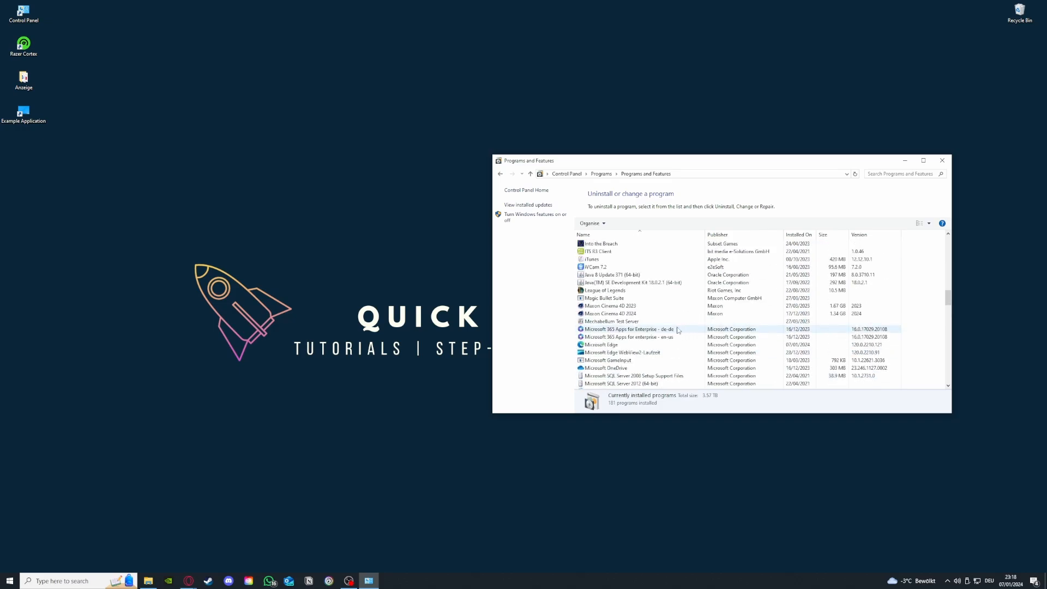
scroll(678, 331, "down", 3)
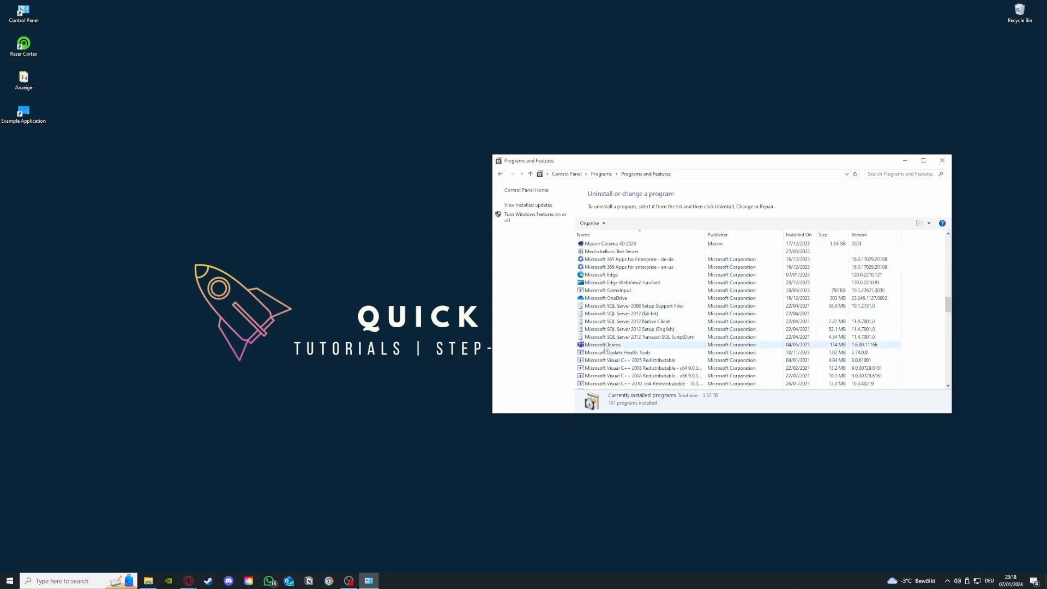
Bring up the Uninstall option for Microsoft Teams and dismiss it without uninstalling.
left_click(606, 347)
right_click(606, 347)
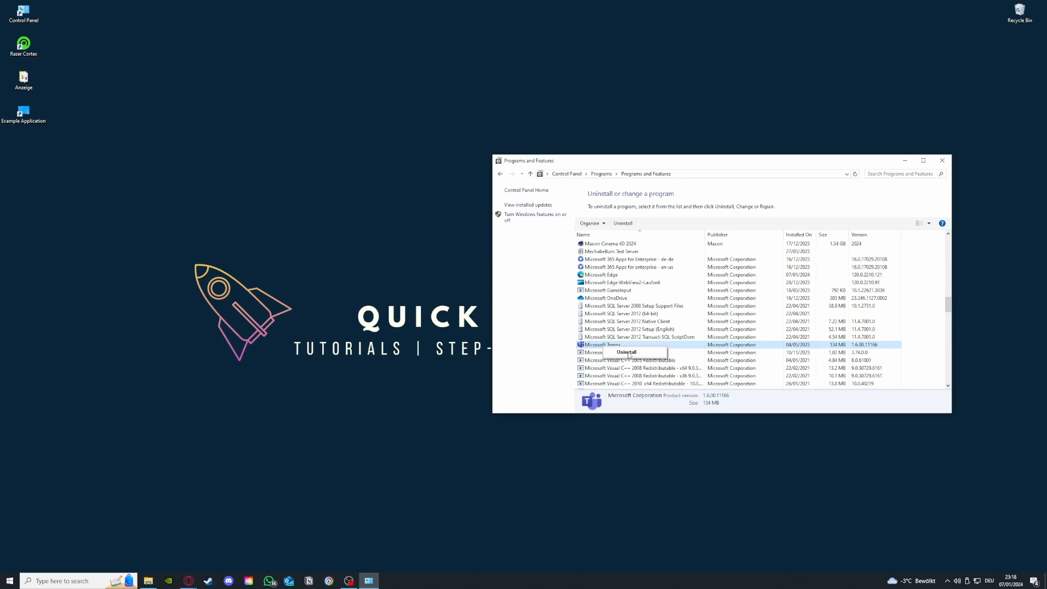
left_click(522, 282)
Return to the Control Panel home page, search for "window" and open Windows Defender Firewall.
left_click(500, 175)
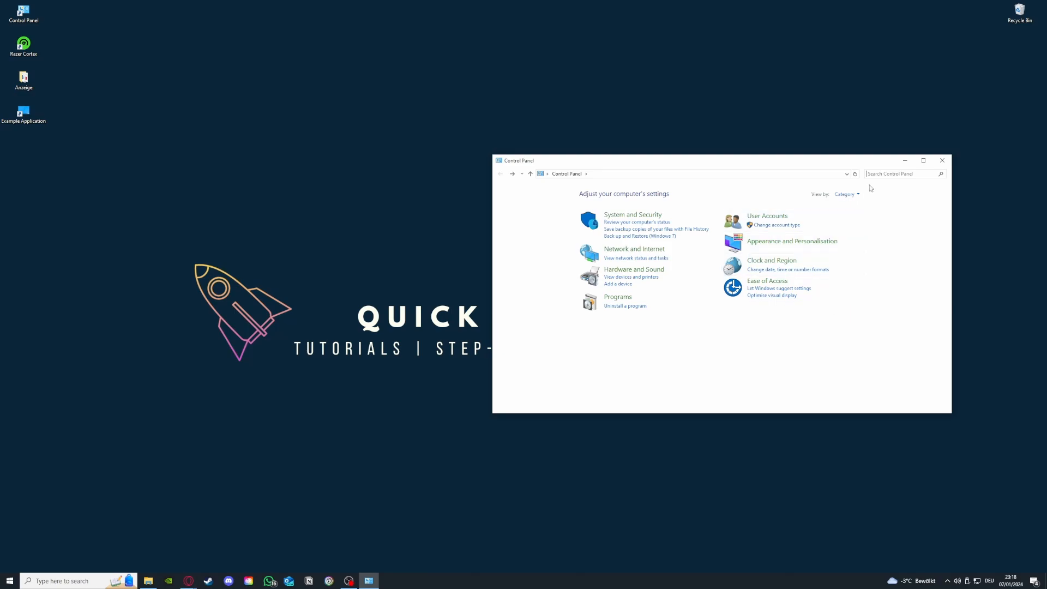
type("window")
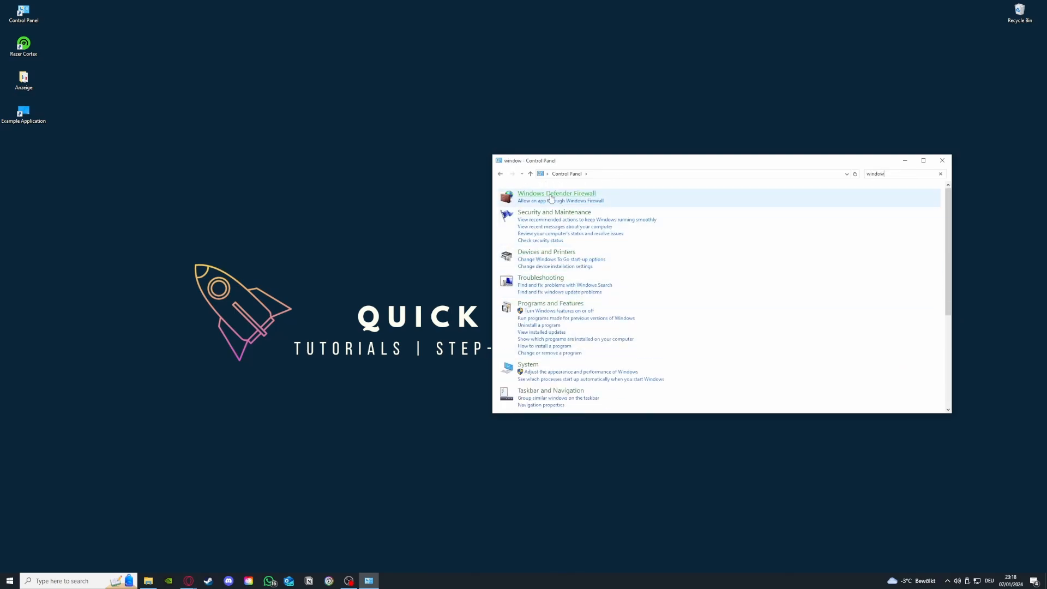
left_click(557, 193)
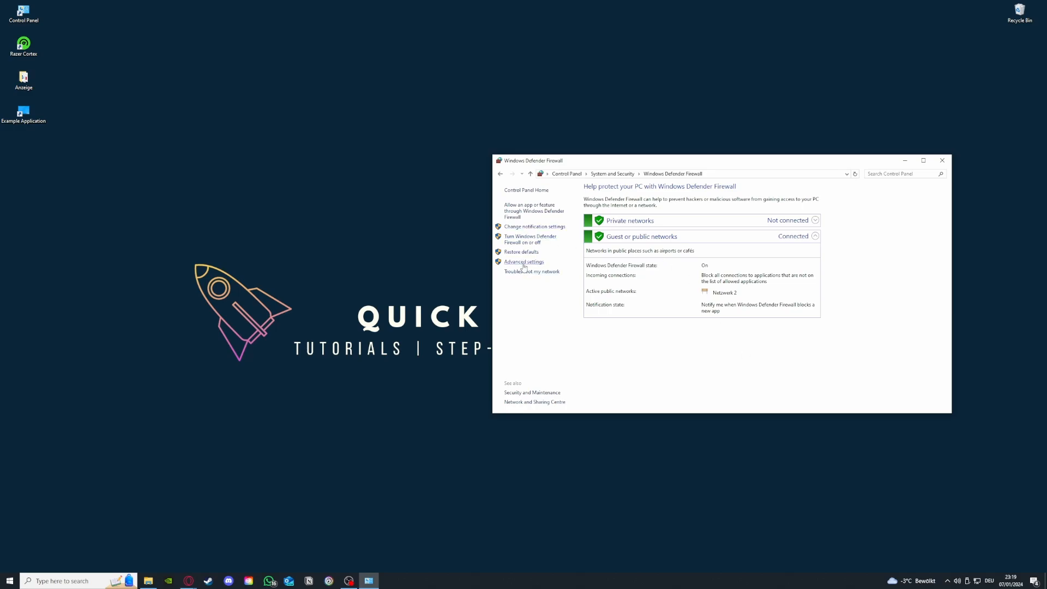
Review the apps and features allowed through Windows Defender Firewall and return to the firewall overview.
left_click(525, 211)
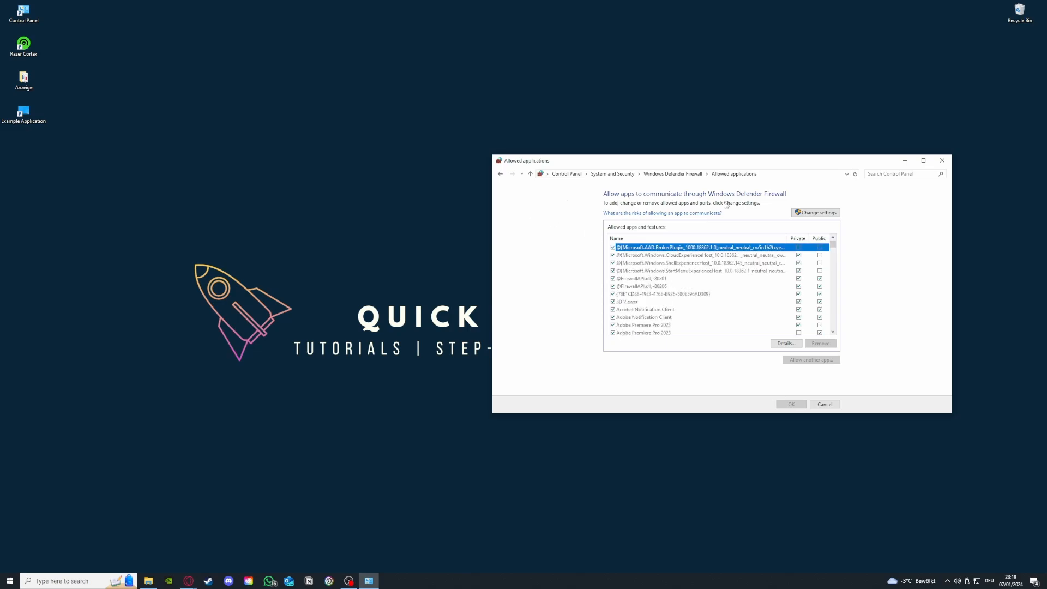
left_click(500, 174)
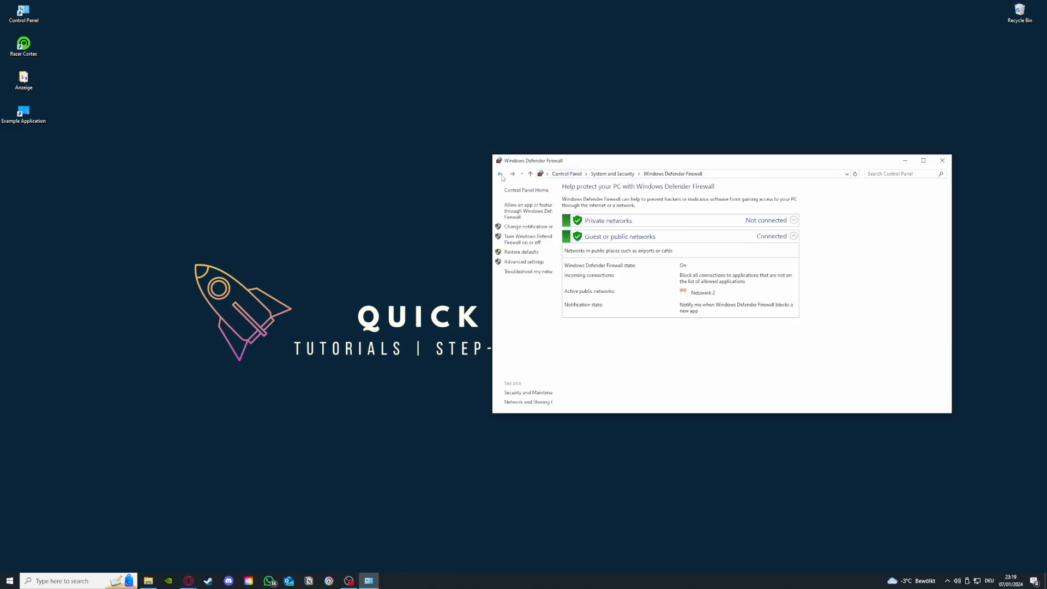
left_click(525, 212)
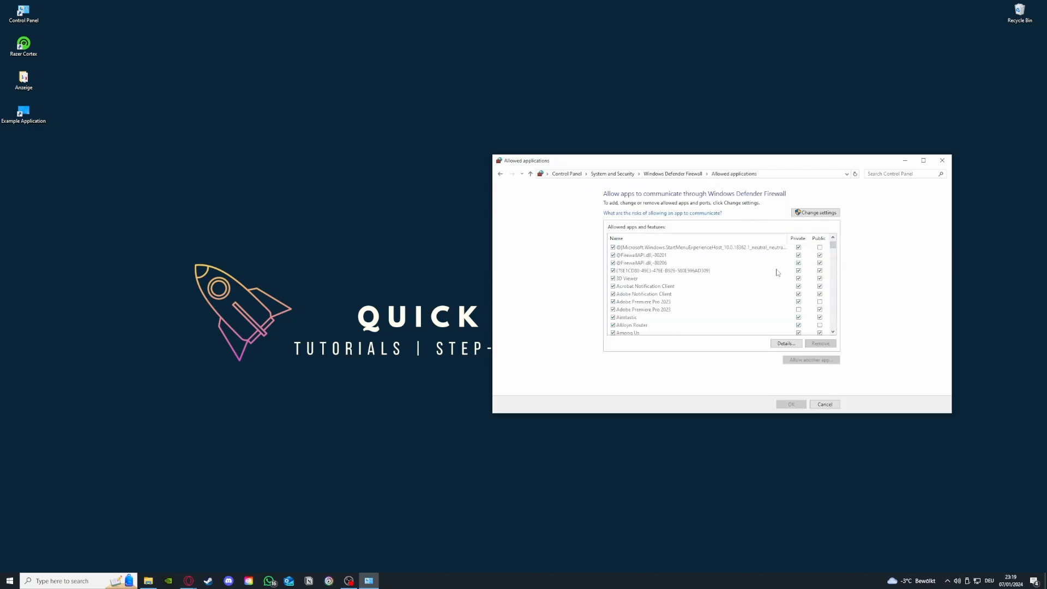
scroll(777, 269, "down", 5)
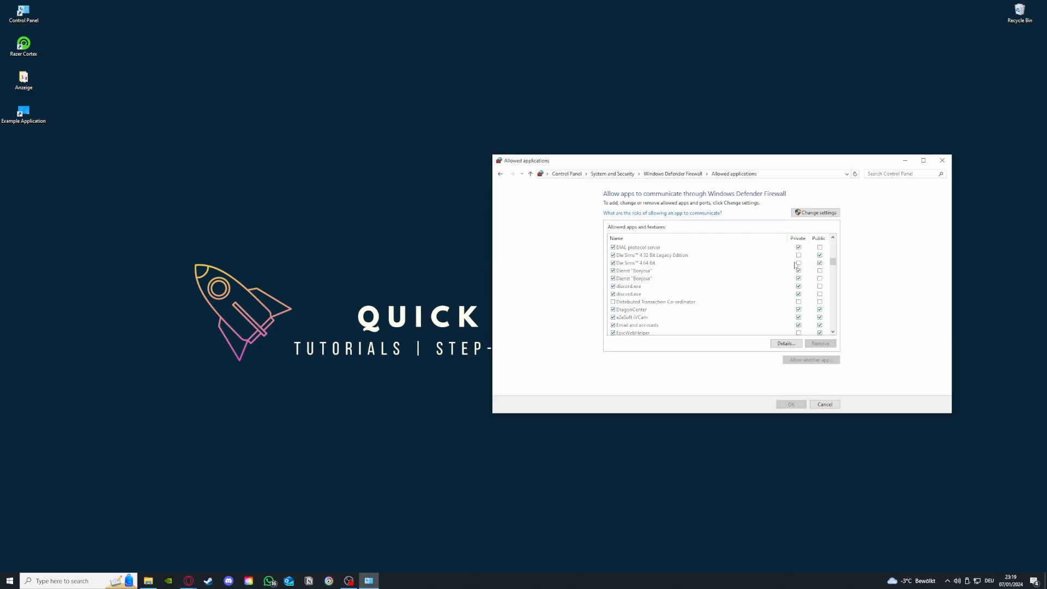
left_click(499, 174)
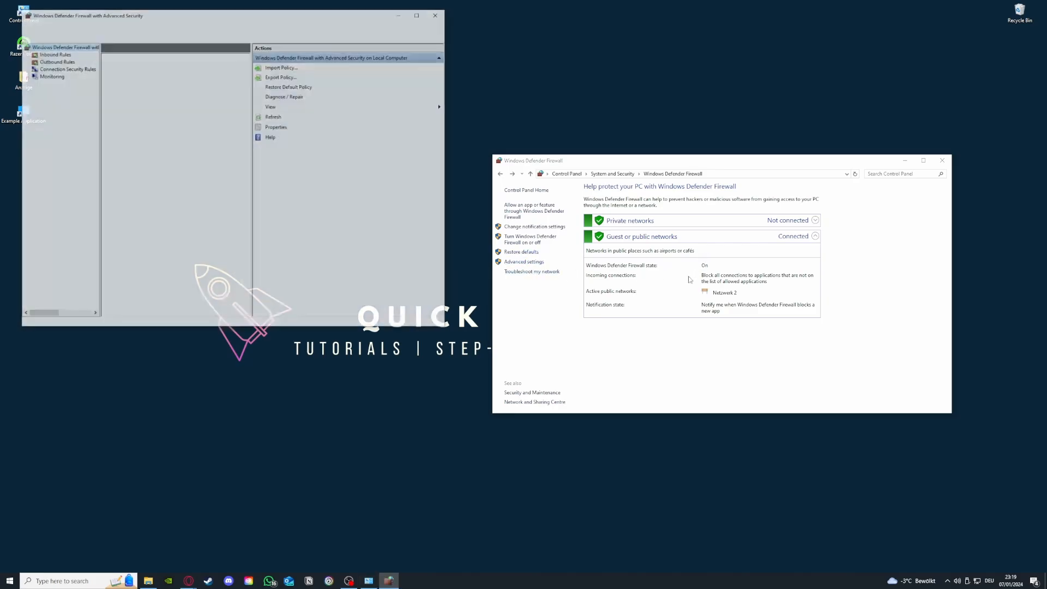
Examine the overview in Windows Defender Firewall with Advanced Security and go through its inbound rules.
scroll(162, 126, "down", 3)
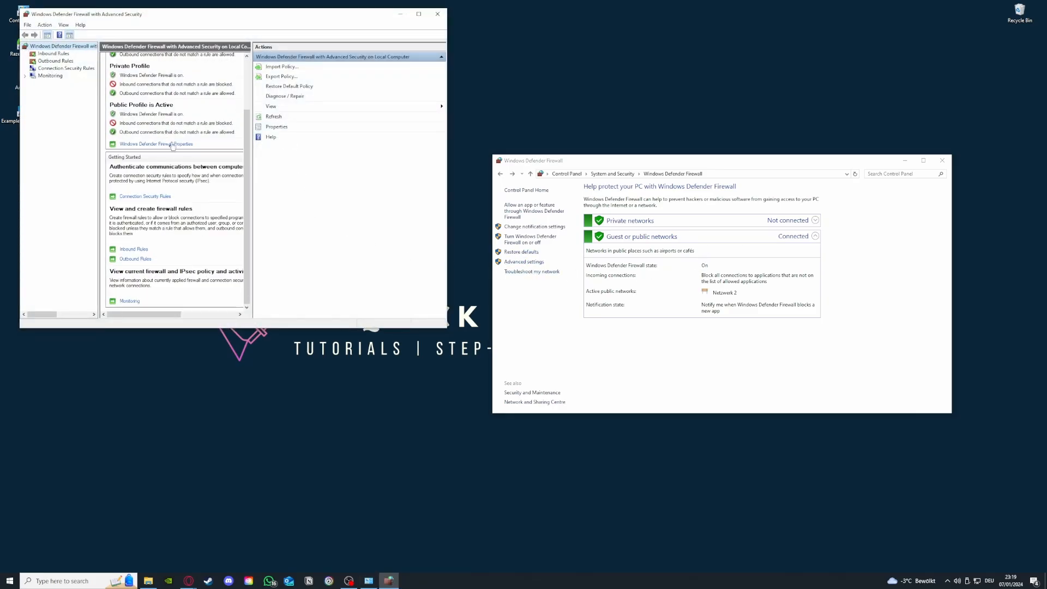
left_click(54, 54)
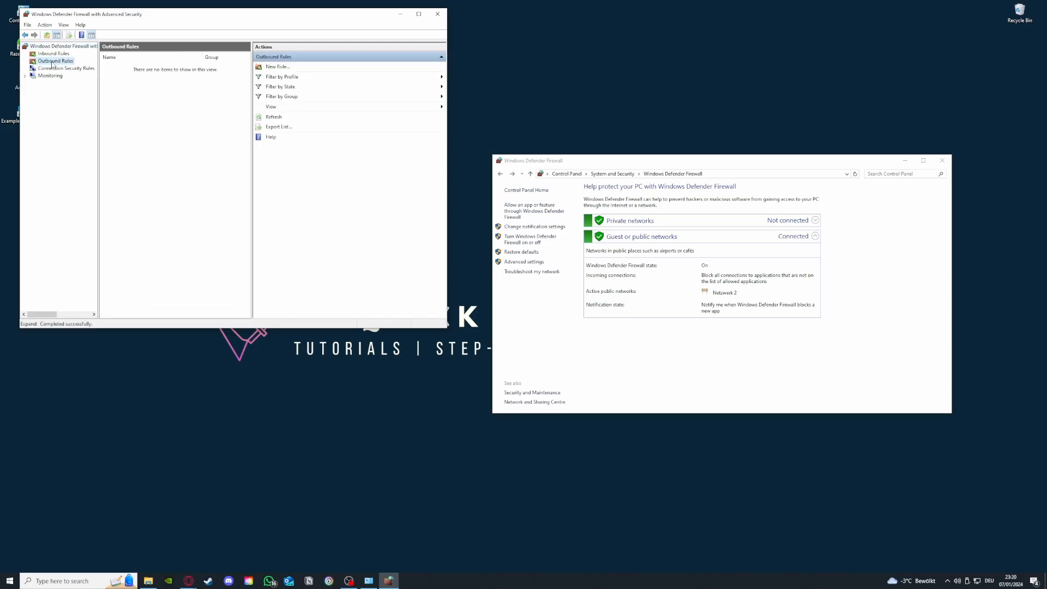
left_click(56, 60)
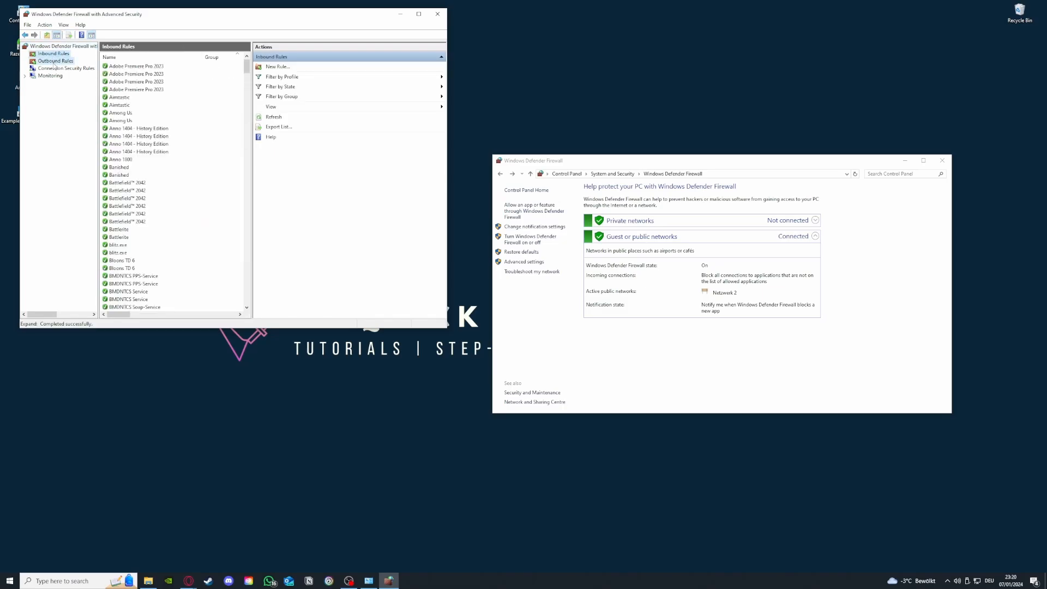
left_click(54, 53)
scroll(172, 163, "down", 5)
scroll(172, 163, "down", 20)
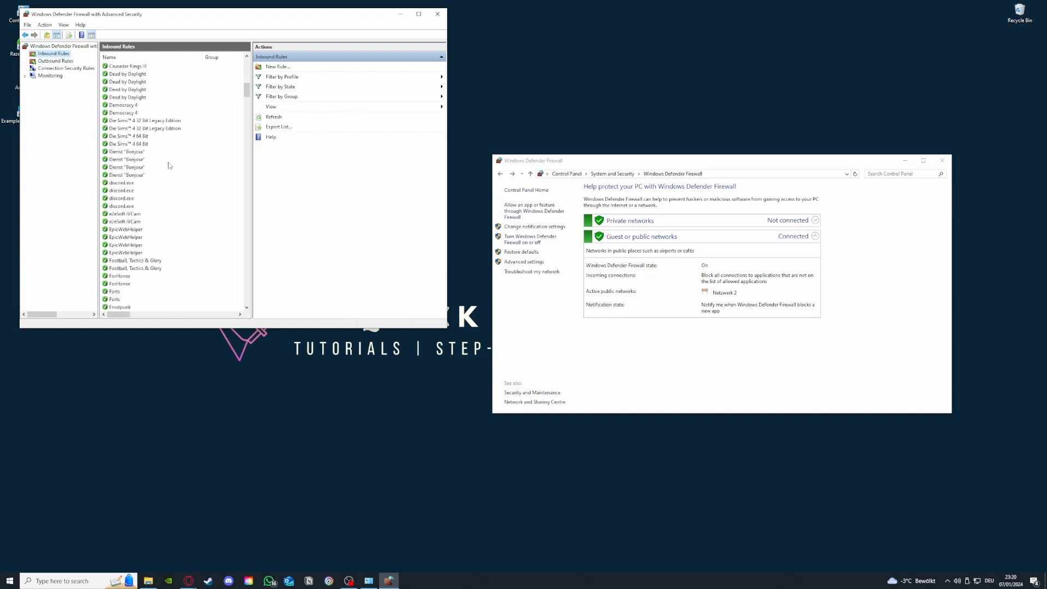
View the rule types in the New Inbound Rule Wizard, close it, and look further through the inbound rules.
left_click(294, 69)
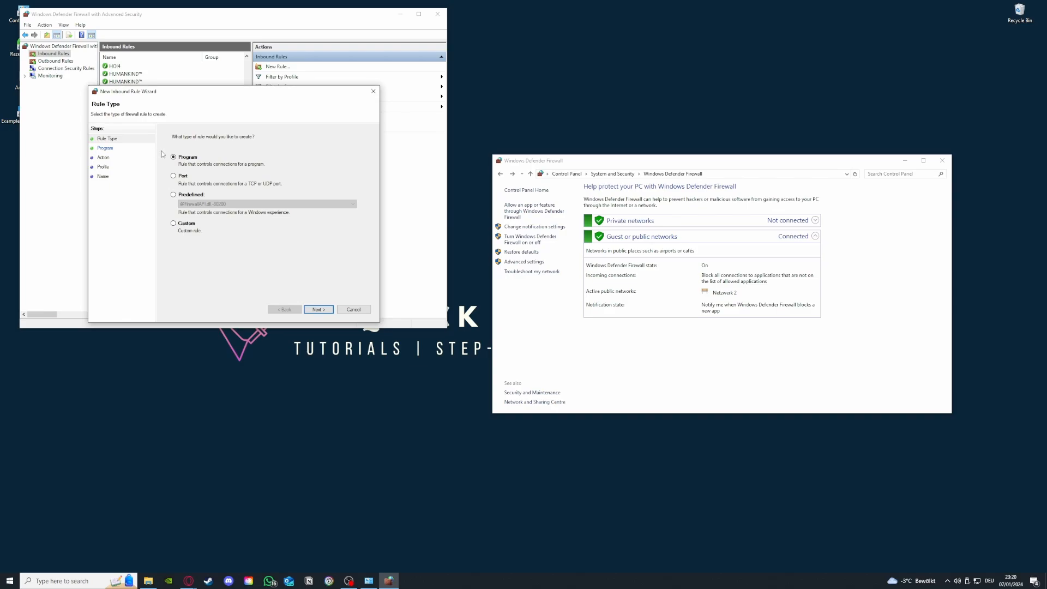
left_click(377, 93)
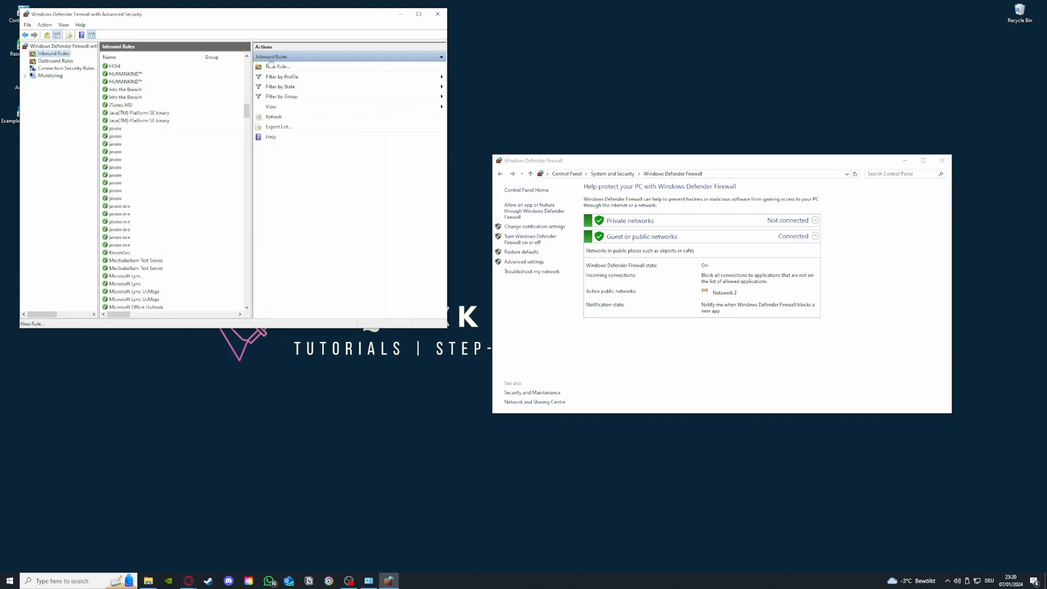
scroll(192, 263, "down", 10)
scroll(192, 264, "down", 8)
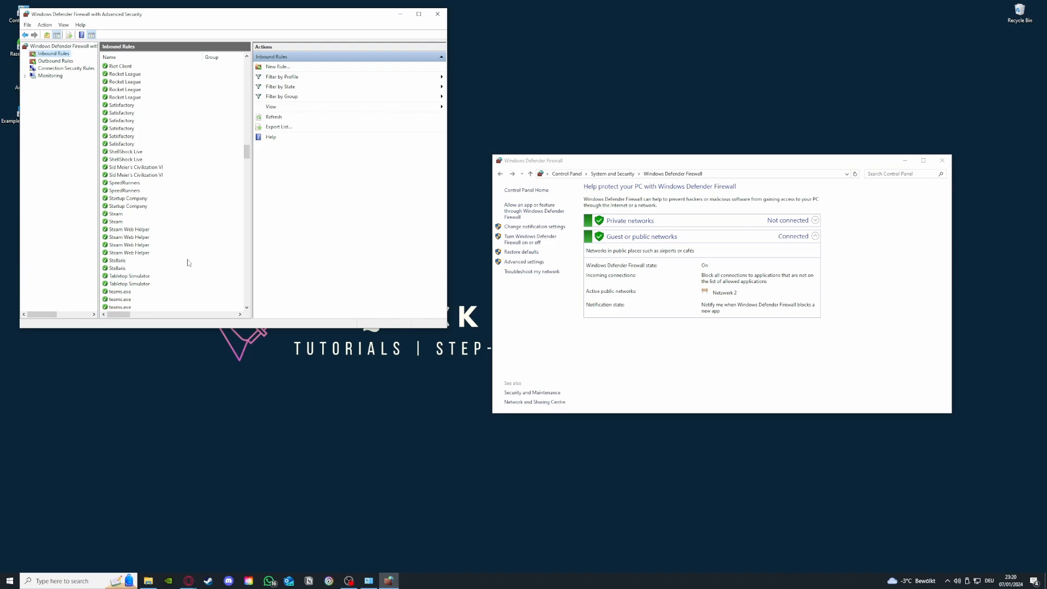
Go through the outbound rules and compare them with the inbound rules, ending on the outbound list.
left_click(57, 61)
left_click(54, 54)
left_click(56, 61)
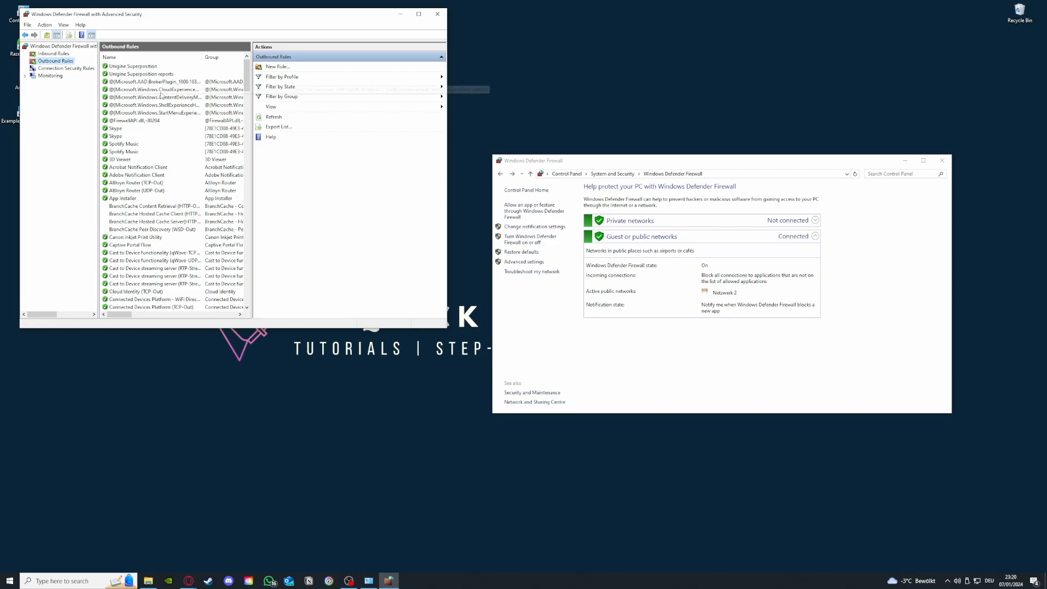
left_click_drag(247, 77, 112, 219)
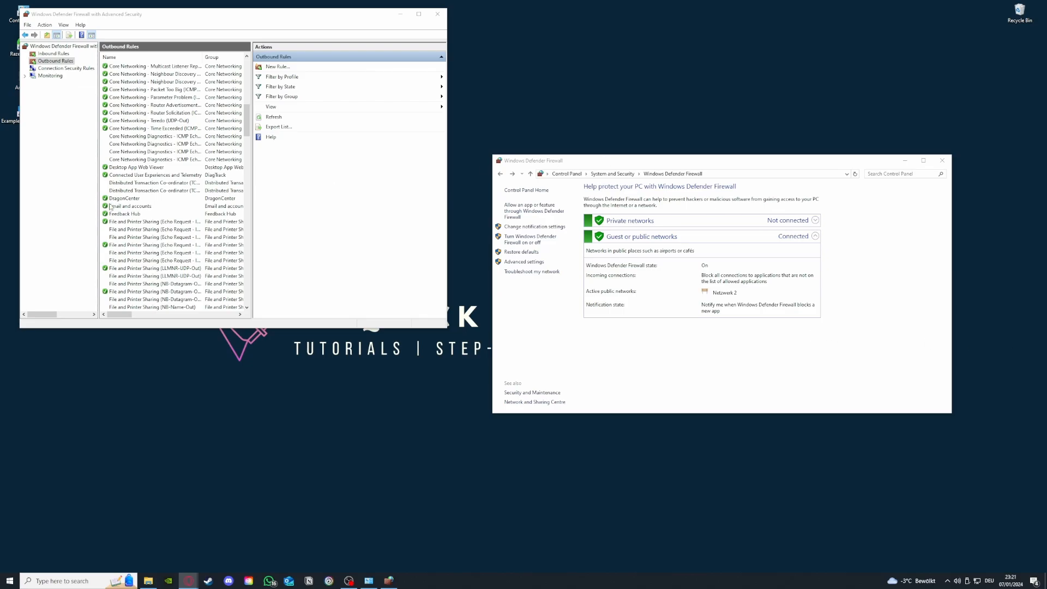
scroll(142, 218, "up", 15)
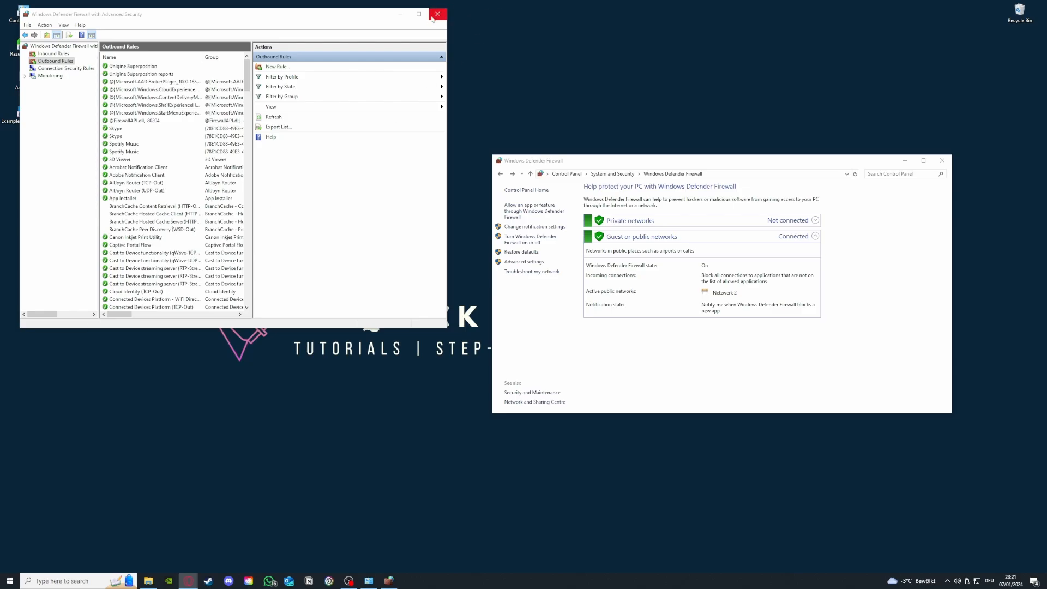
left_click(48, 54)
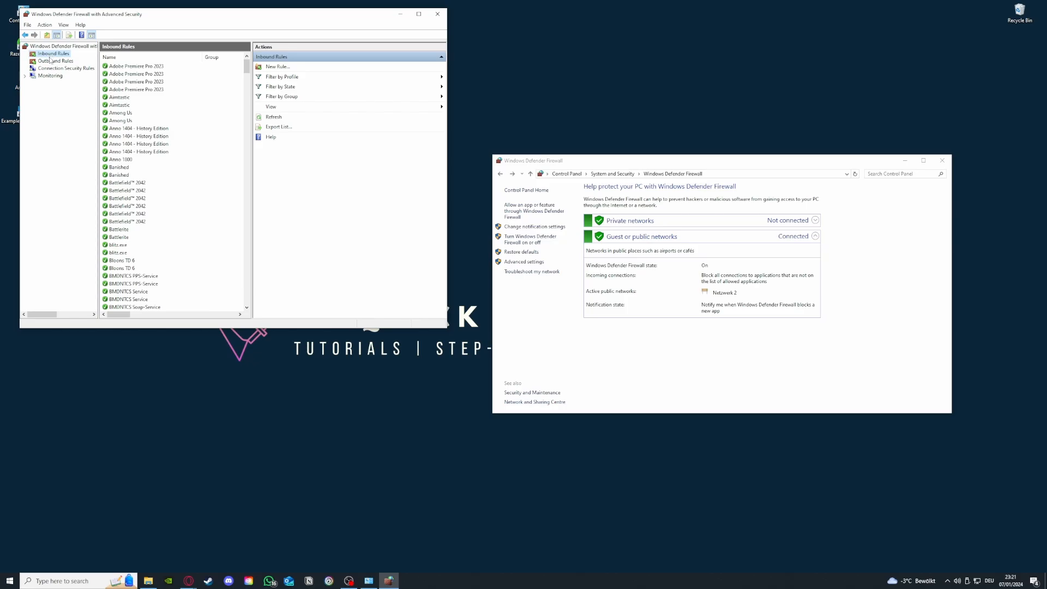
left_click(52, 61)
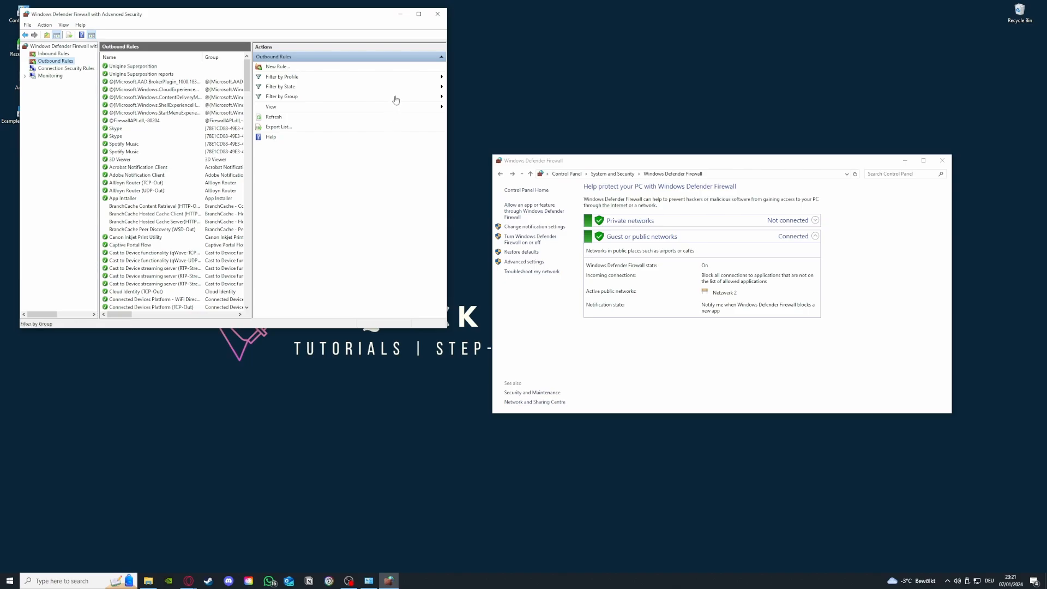
Close both firewall windows and move the Example Application 2 shortcut to another spot on the desktop.
left_click(438, 14)
left_click(941, 161)
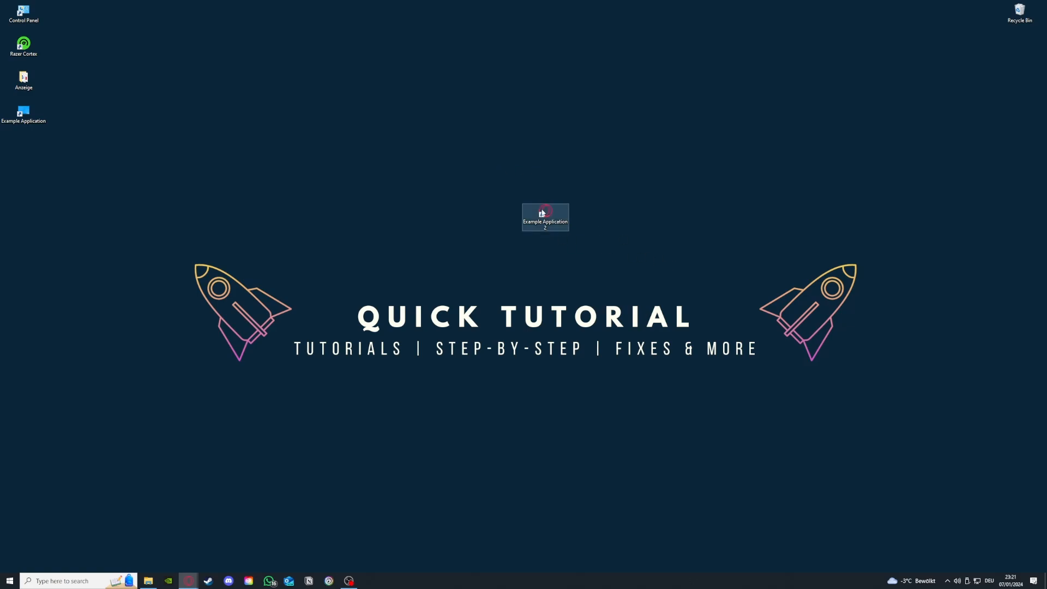
left_click_drag(545, 213, 420, 178)
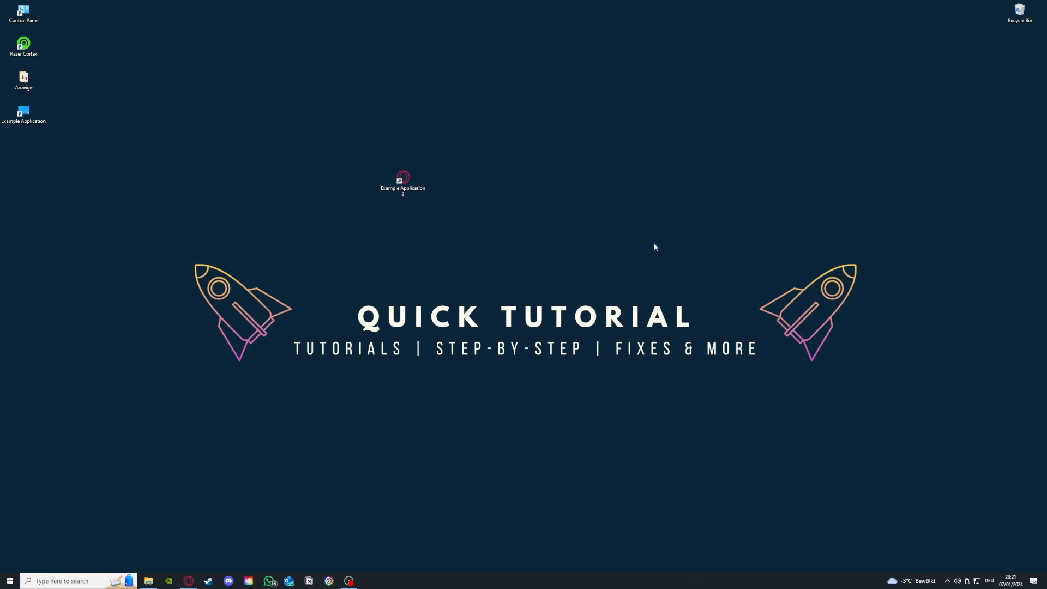